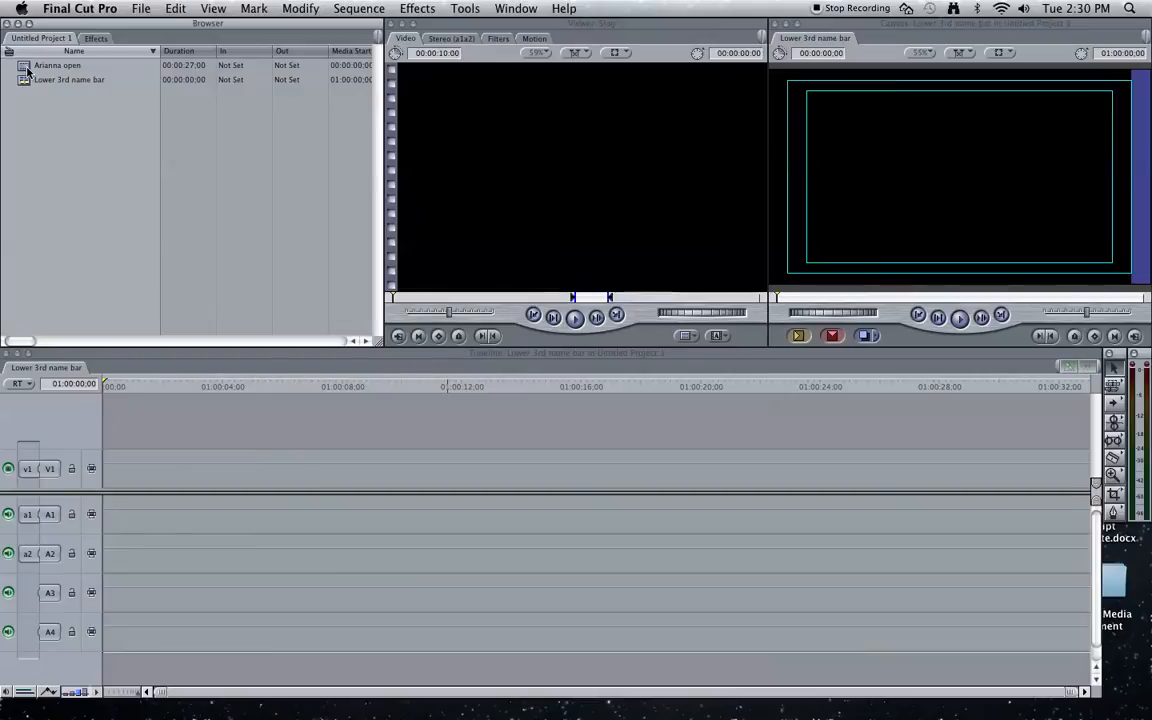
# - Load the 'Arianna open' interview clip from the Browser into the Viewer
pyautogui.click(24, 66)
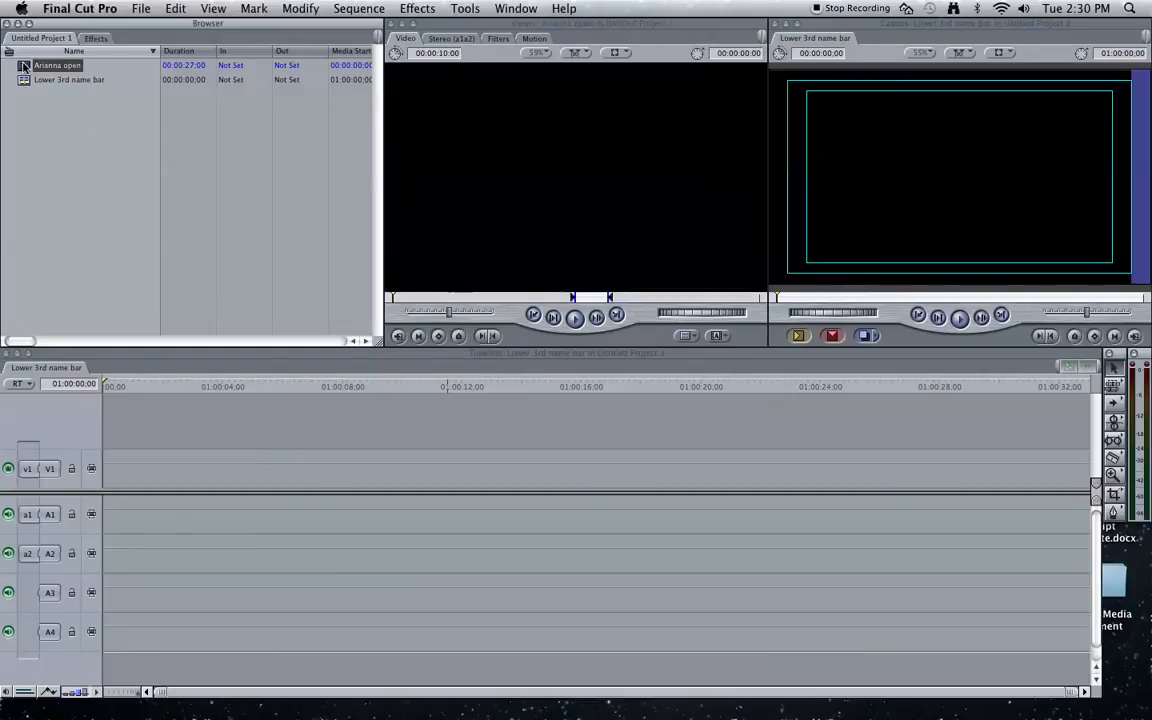
pyautogui.doubleClick(24, 66)
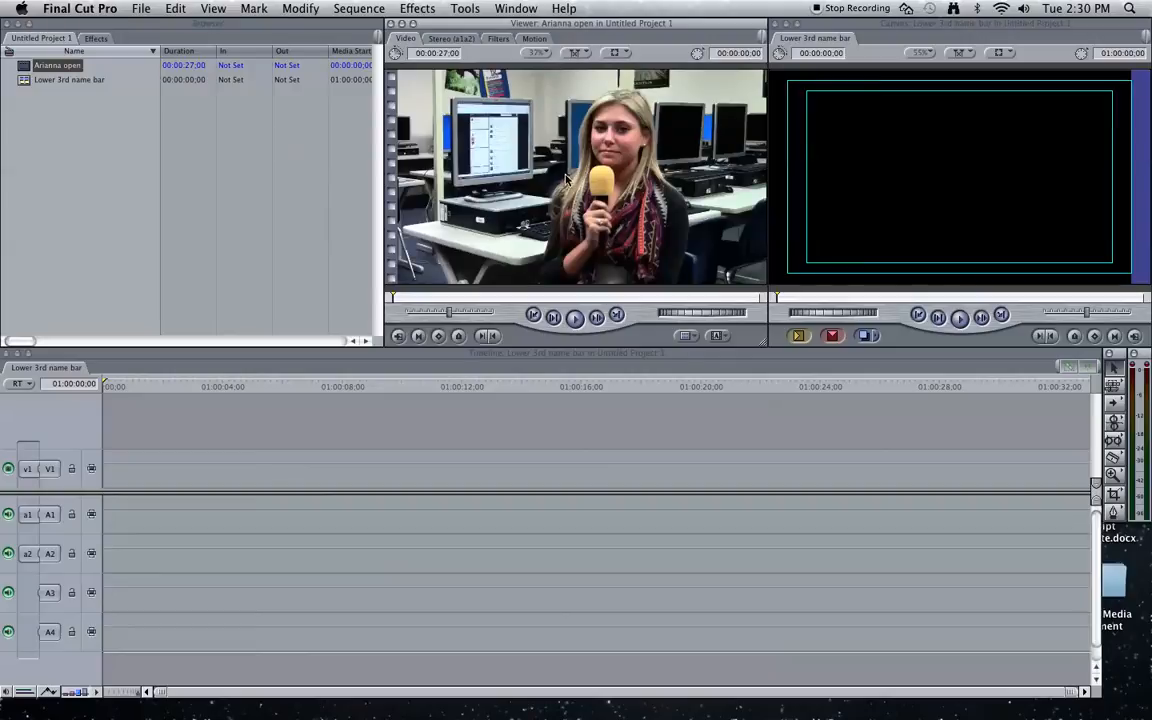
# - Play through the interview clip to preview it
pyautogui.press('space')
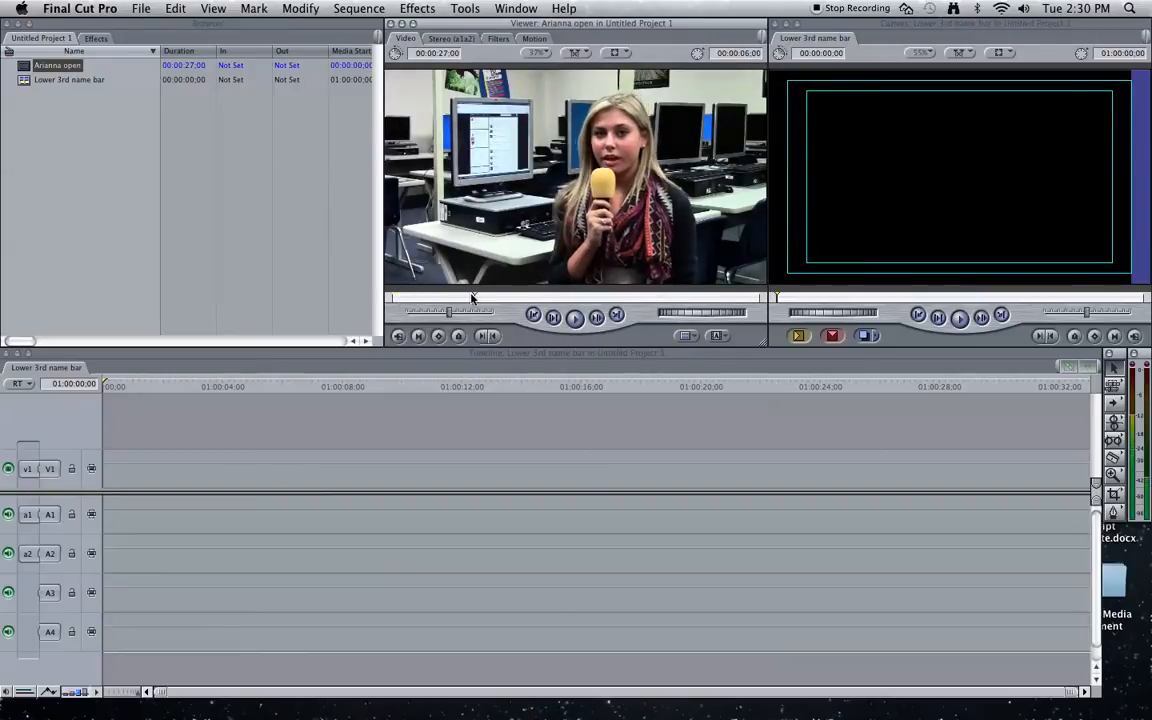
pyautogui.press('space')
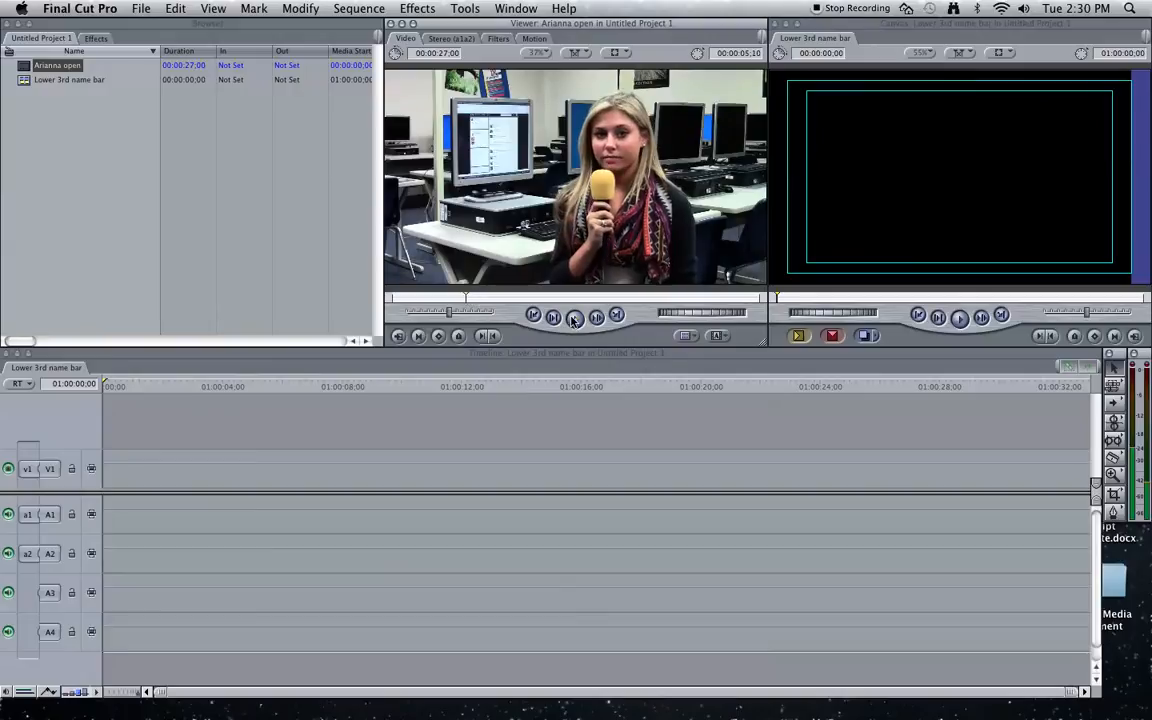
pyautogui.click(573, 318)
pyautogui.press('XF86AudioRaiseVolume')
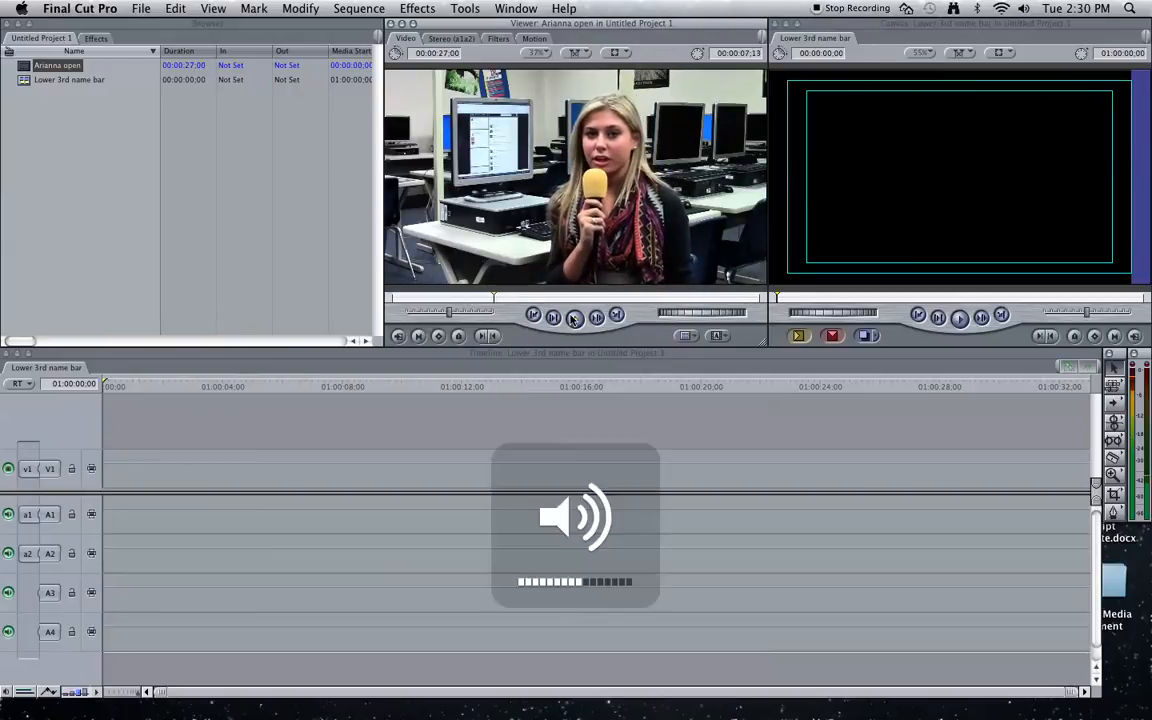
# - Scrub to where the speaking begins and mark the In point at 00:00:05;21
pyautogui.click(485, 296)
pyautogui.moveTo(485, 296); pyautogui.dragTo(475, 297)
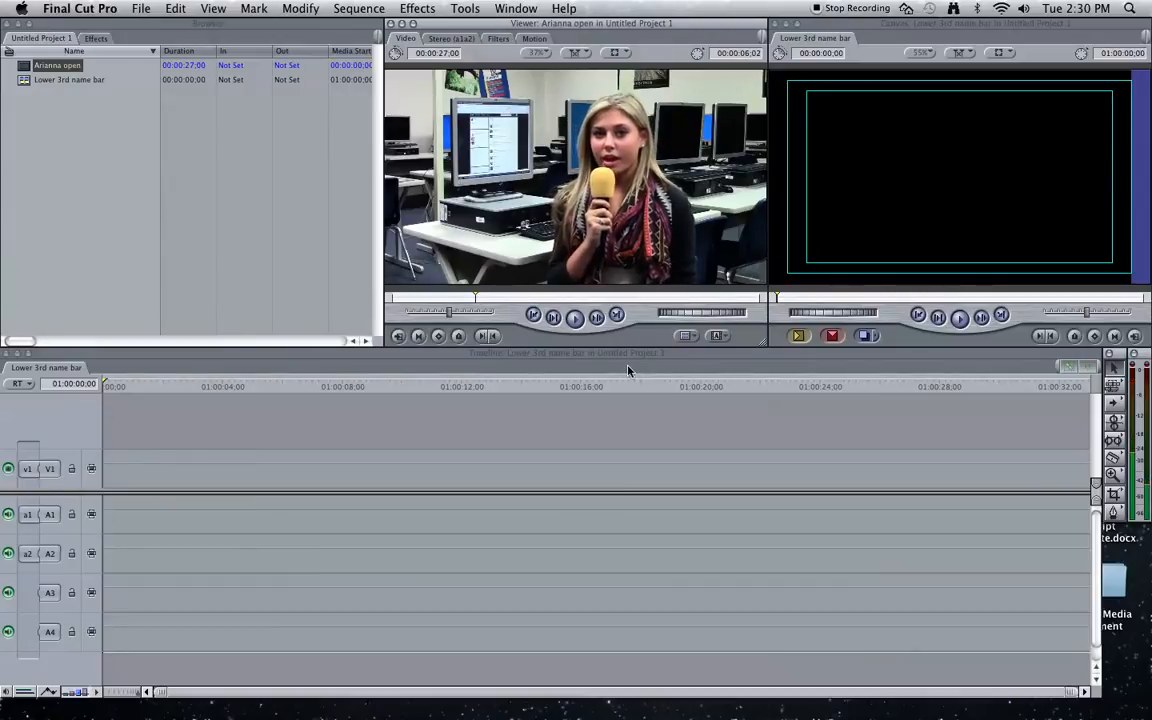
pyautogui.press('Right')
pyautogui.press('Right')
pyautogui.press('Right')
pyautogui.press('Right')
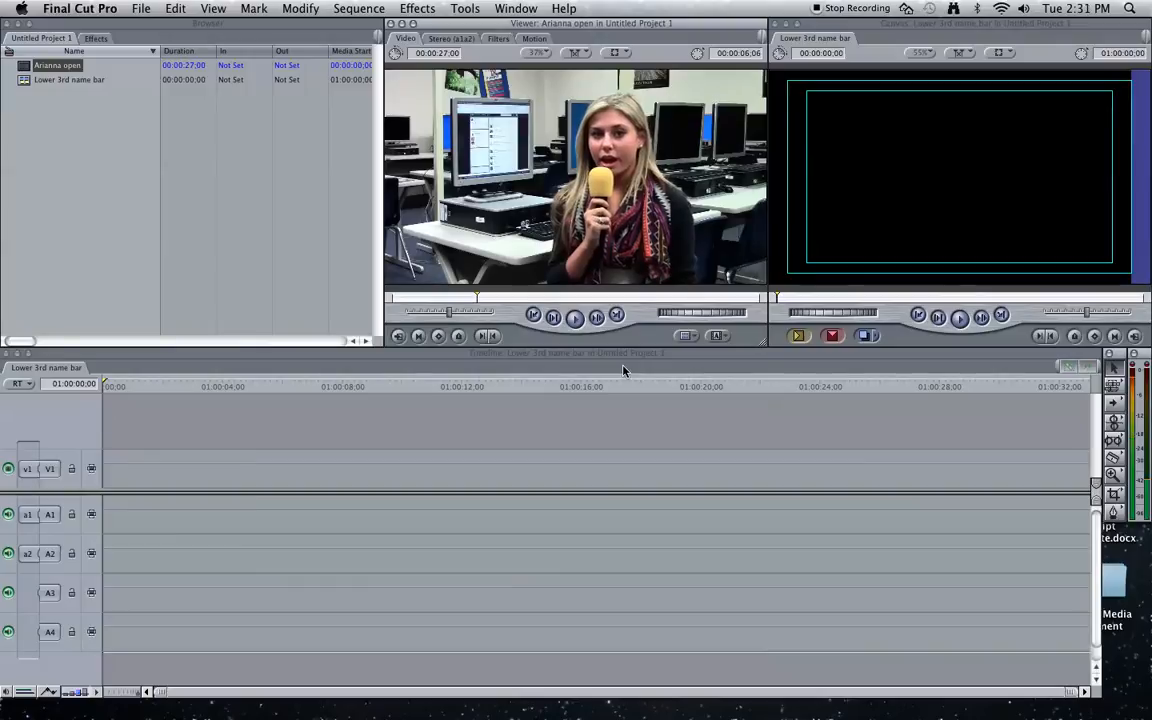
pyautogui.press('Left')
pyautogui.press('Left')
pyautogui.press('Left')
pyautogui.press('Left')
pyautogui.press('Left')
pyautogui.press('Left')
pyautogui.press('Left')
pyautogui.press('Left')
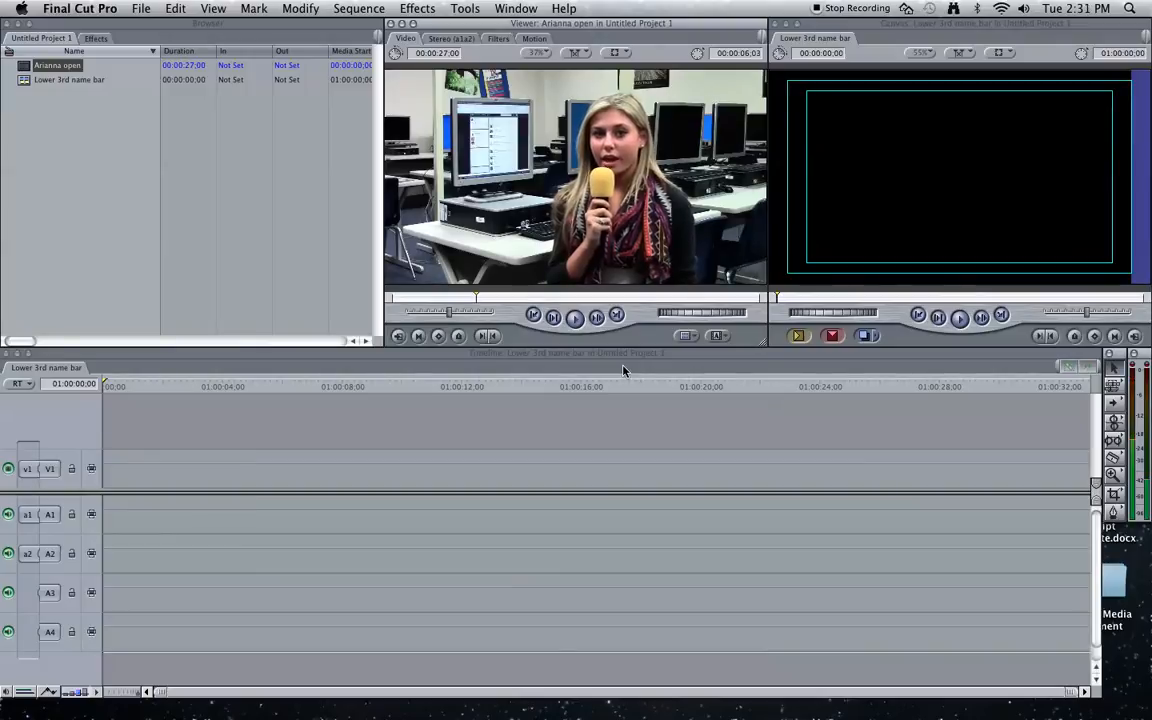
pyautogui.press('Left')
pyautogui.press('Left')
pyautogui.press('Left')
pyautogui.press('Left')
pyautogui.press('Left')
pyautogui.press('Left')
pyautogui.press('Left')
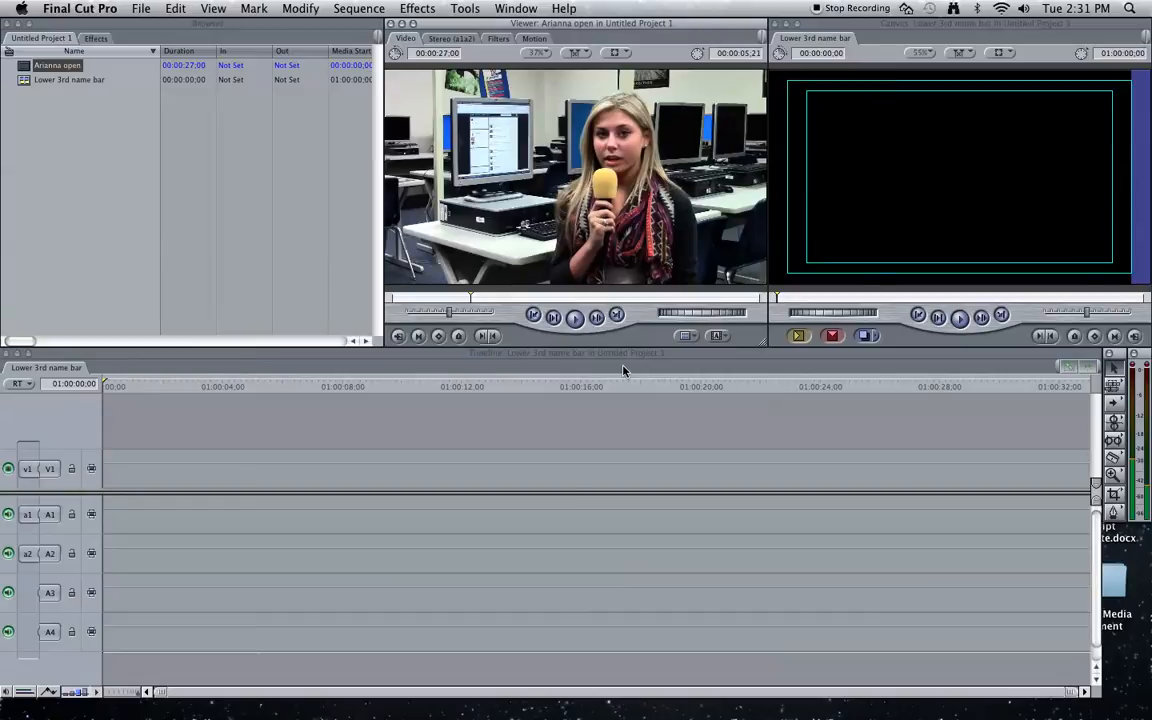
pyautogui.press('i')
pyautogui.press('space')
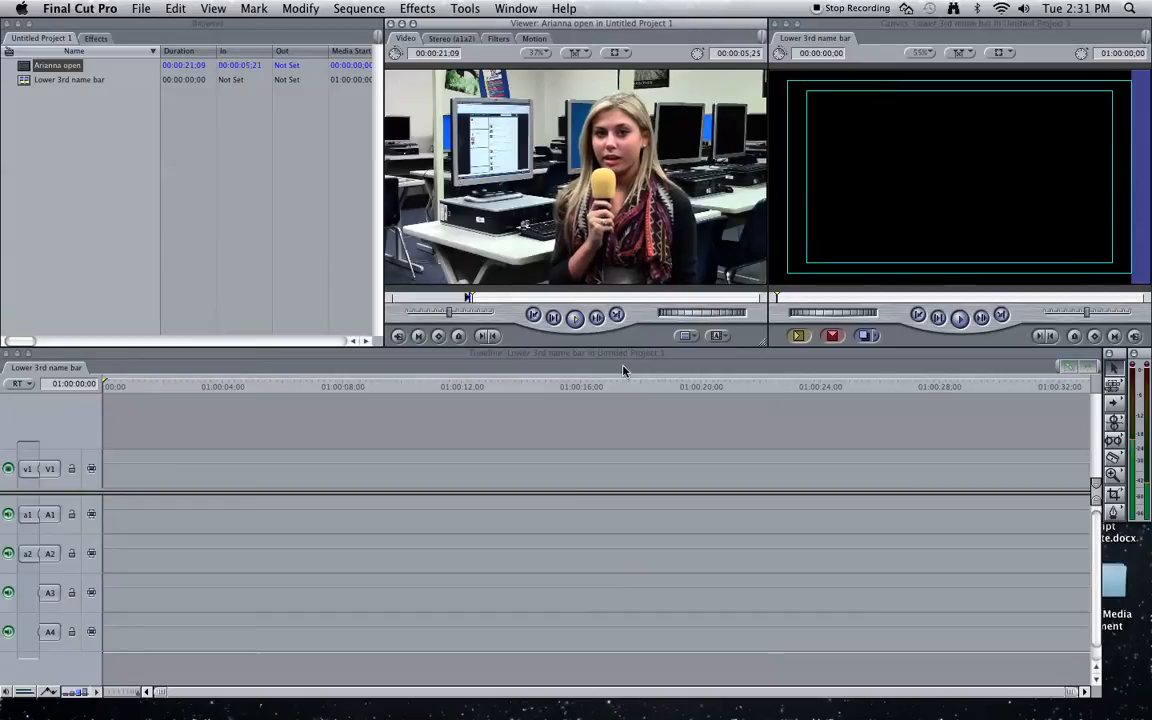
pyautogui.press('XF86AudioRaiseVolume')
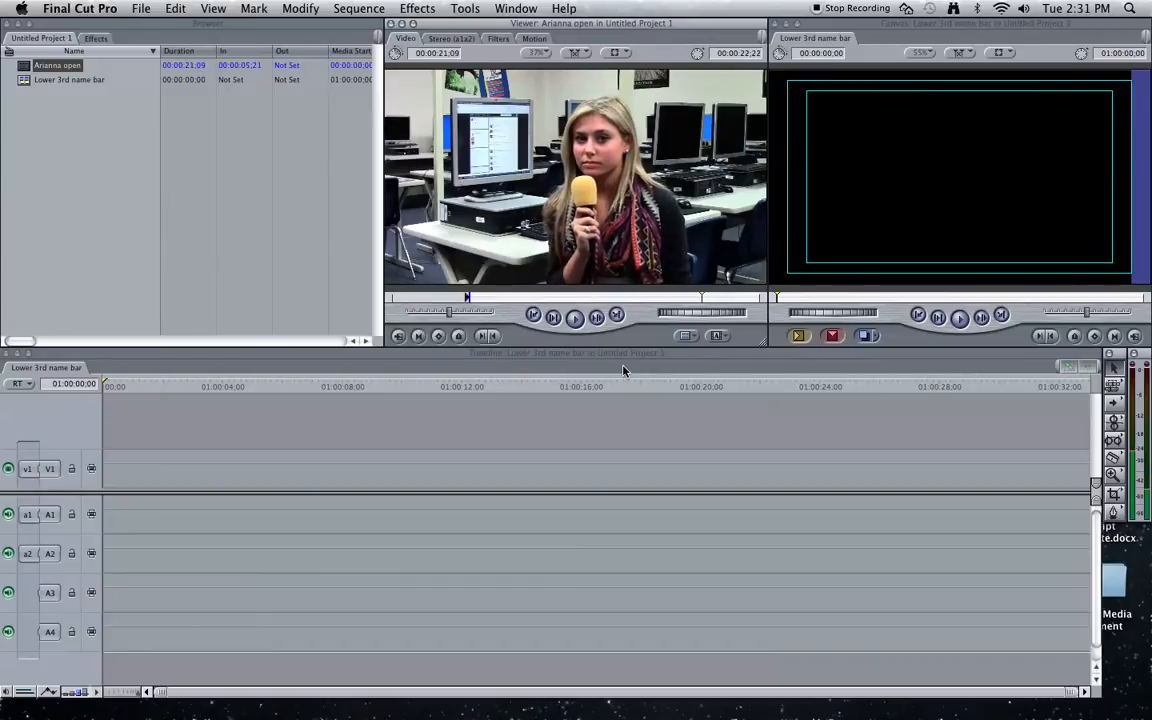
# - Mark the Out point at 00:00:22;22 and place the trimmed clip on V1, matching sequence settings
pyautogui.press('o')
pyautogui.moveTo(618, 200); pyautogui.dragTo(112, 481)
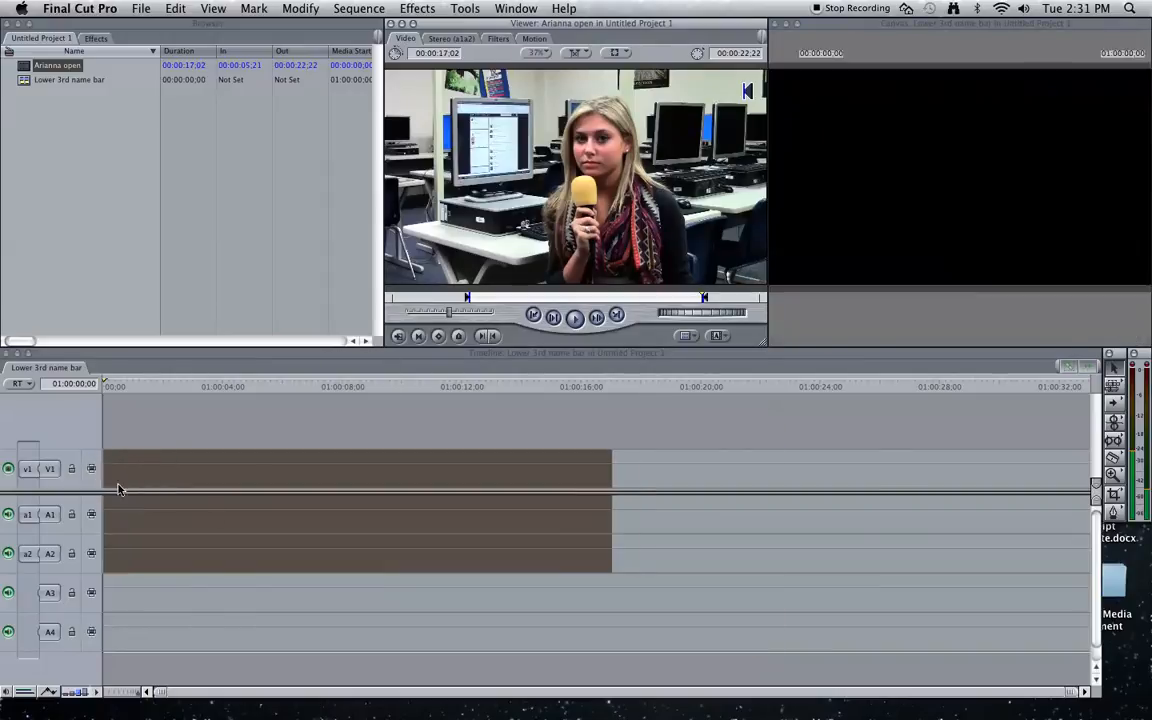
pyautogui.click(702, 224)
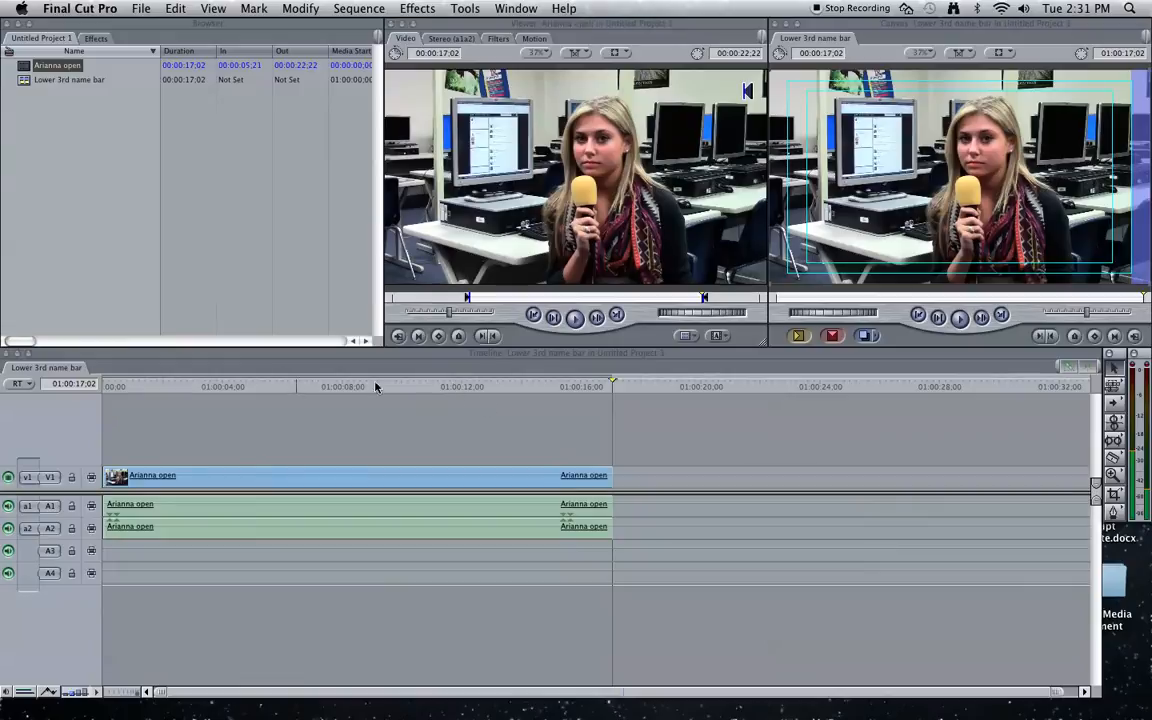
# - Scrub and play the sequence from about six seconds to review the edit
pyautogui.click(277, 387)
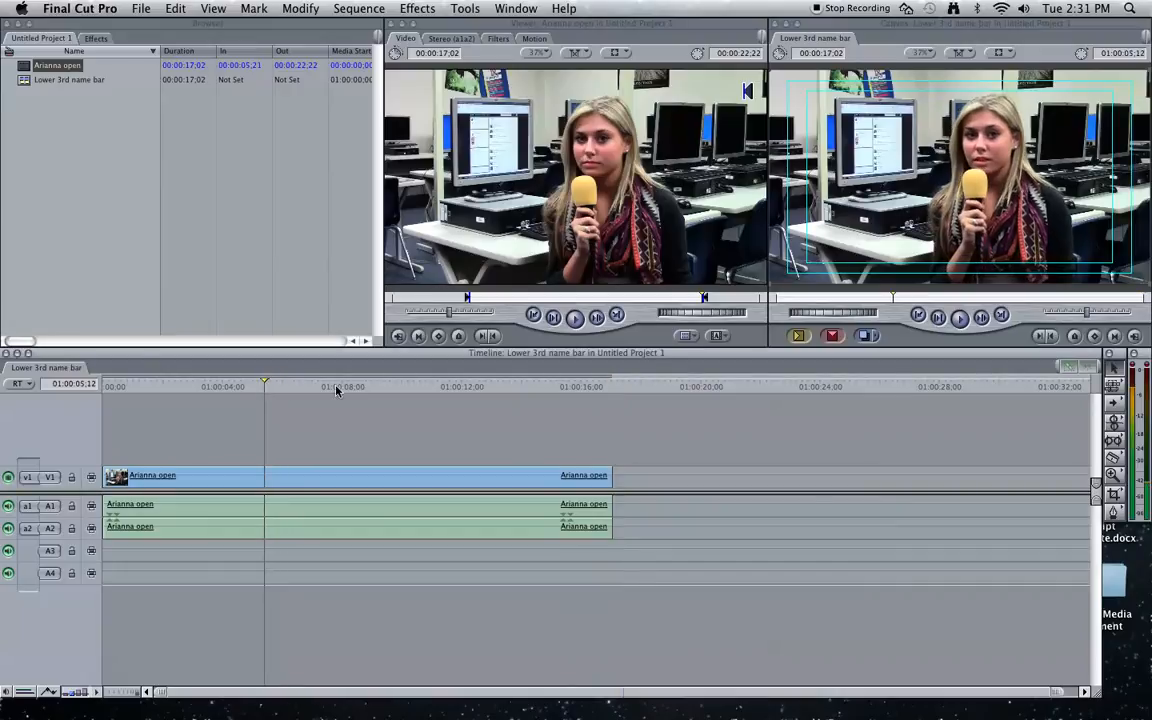
pyautogui.moveTo(408, 389); pyautogui.dragTo(93, 414)
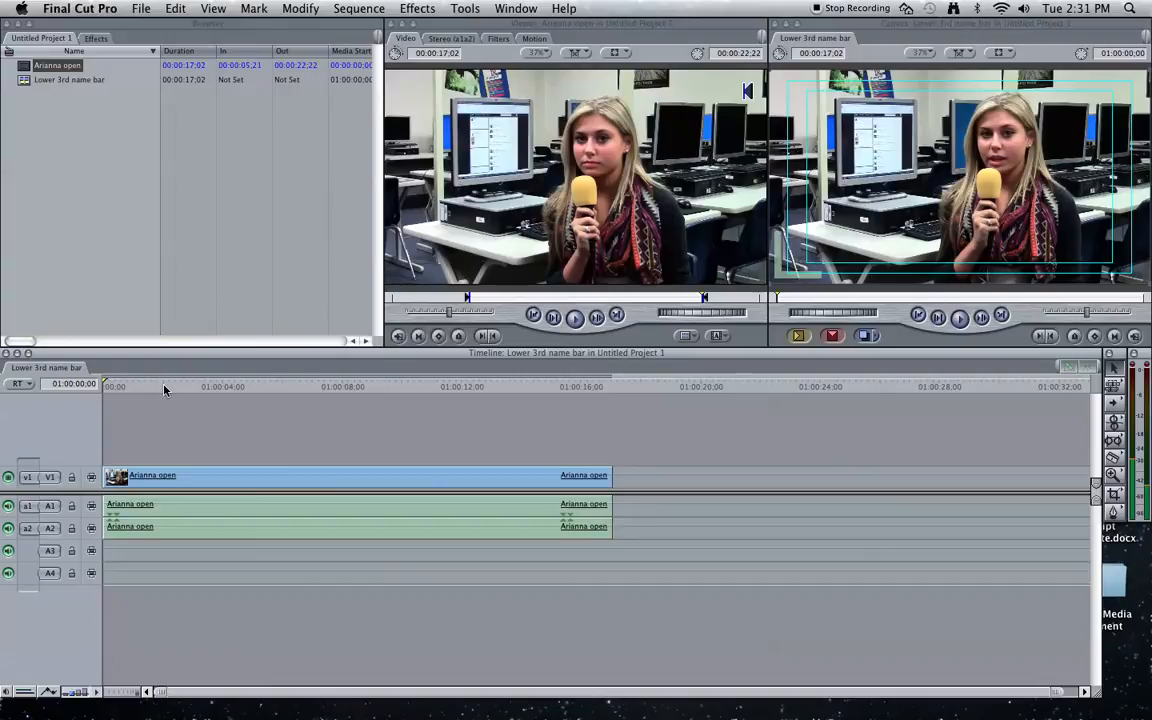
pyautogui.press('space')
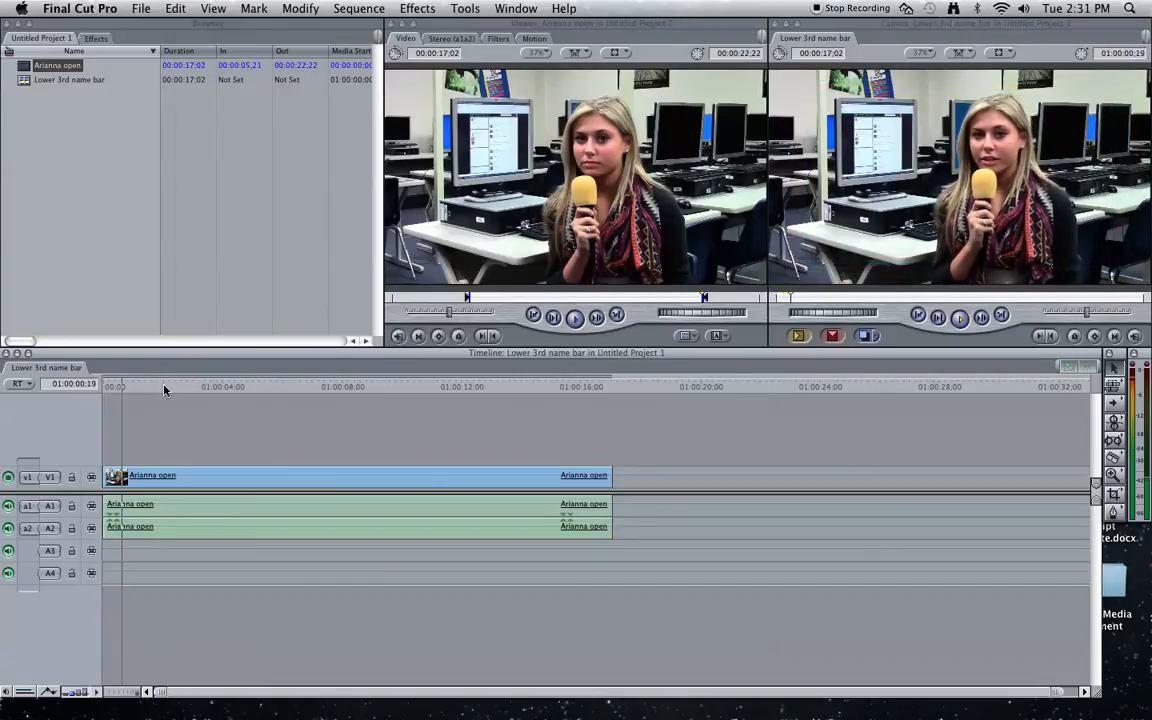
pyautogui.press('space')
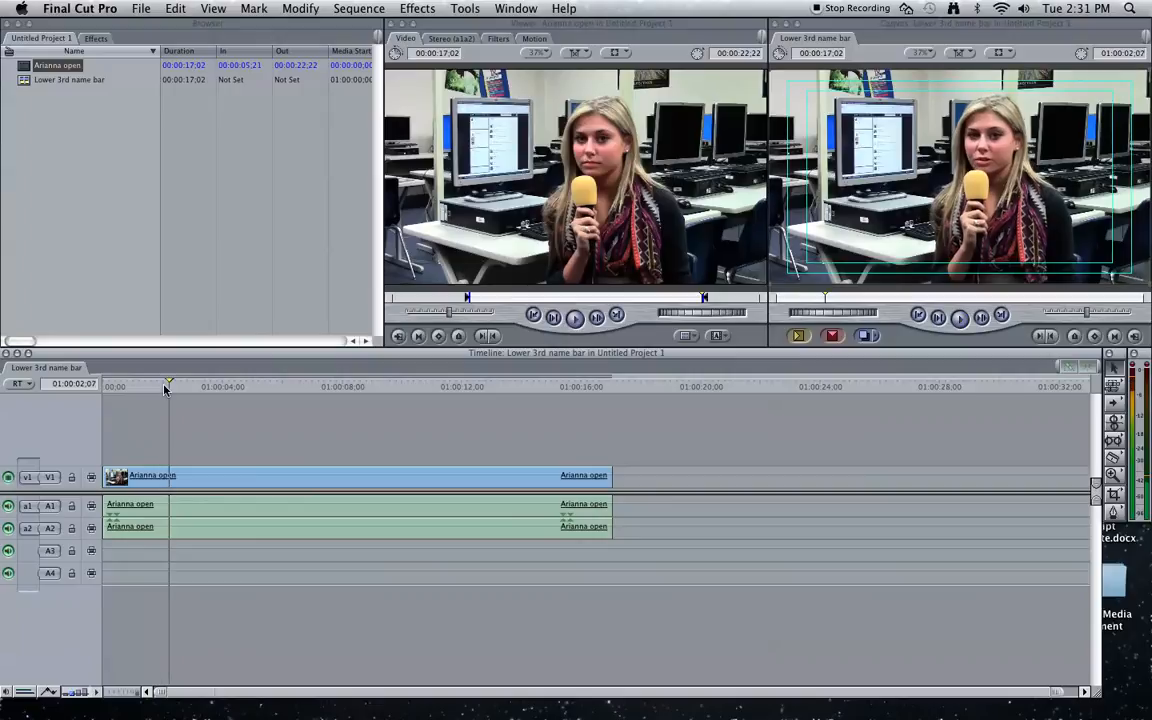
# - Select only the video of the V1 interview clip and open it in the Viewer
pyautogui.doubleClick(187, 481)
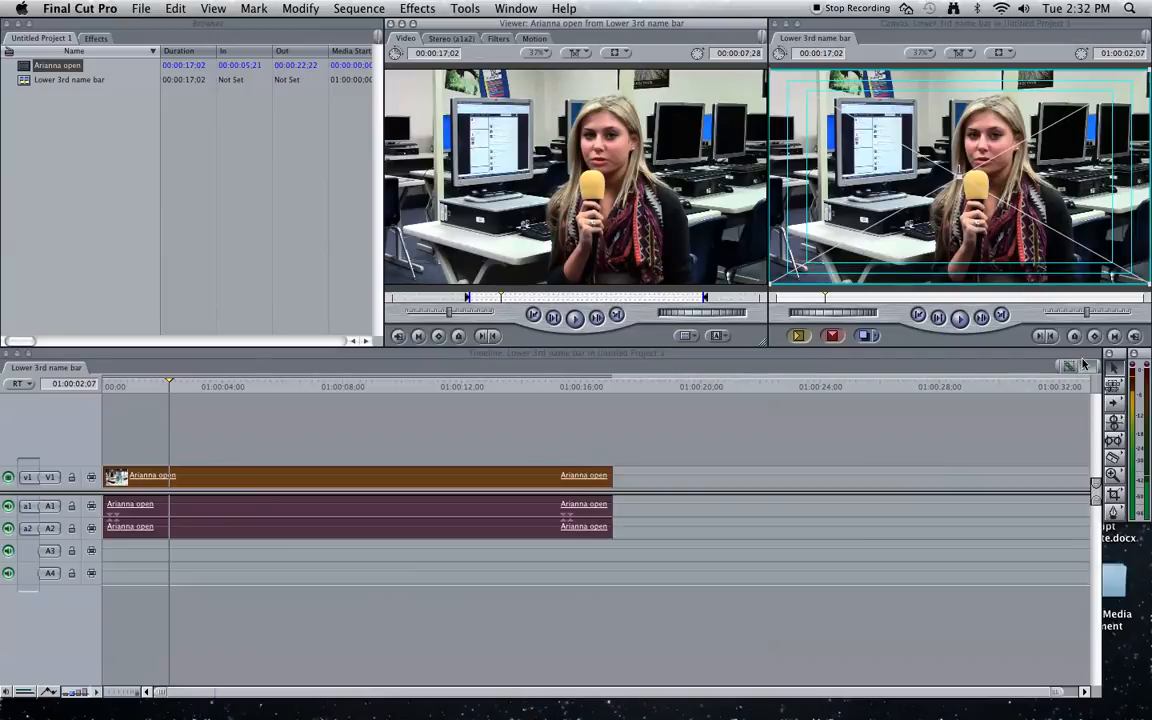
pyautogui.click(672, 473)
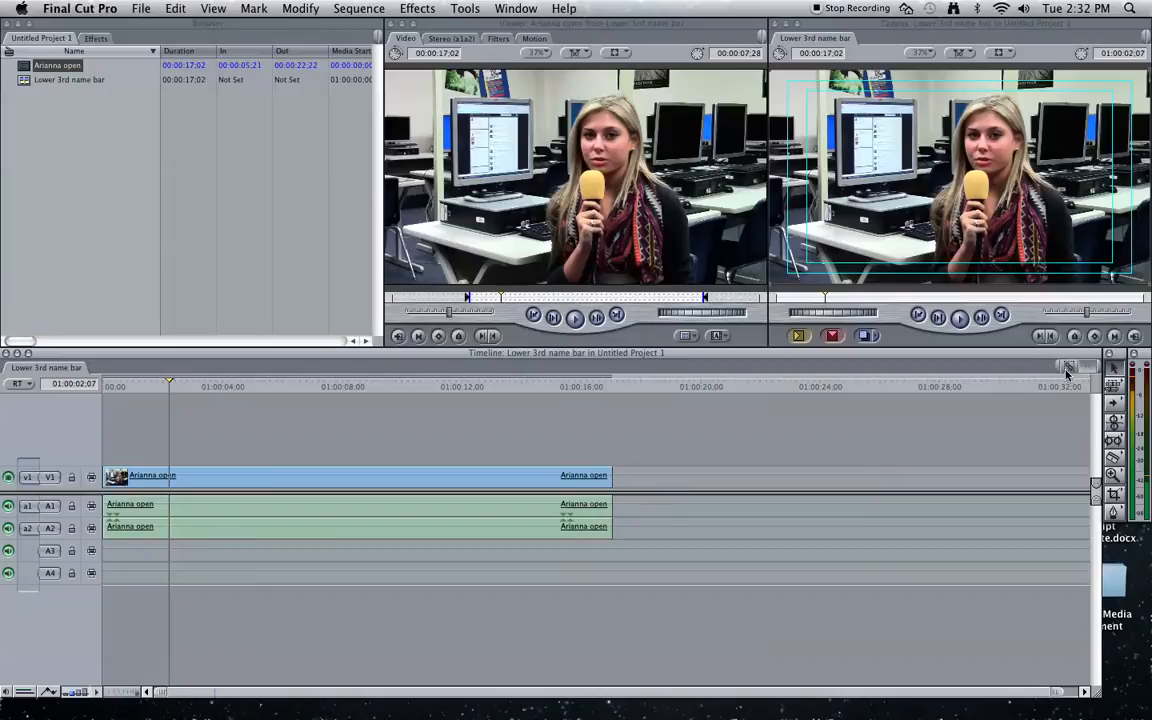
pyautogui.click(457, 480)
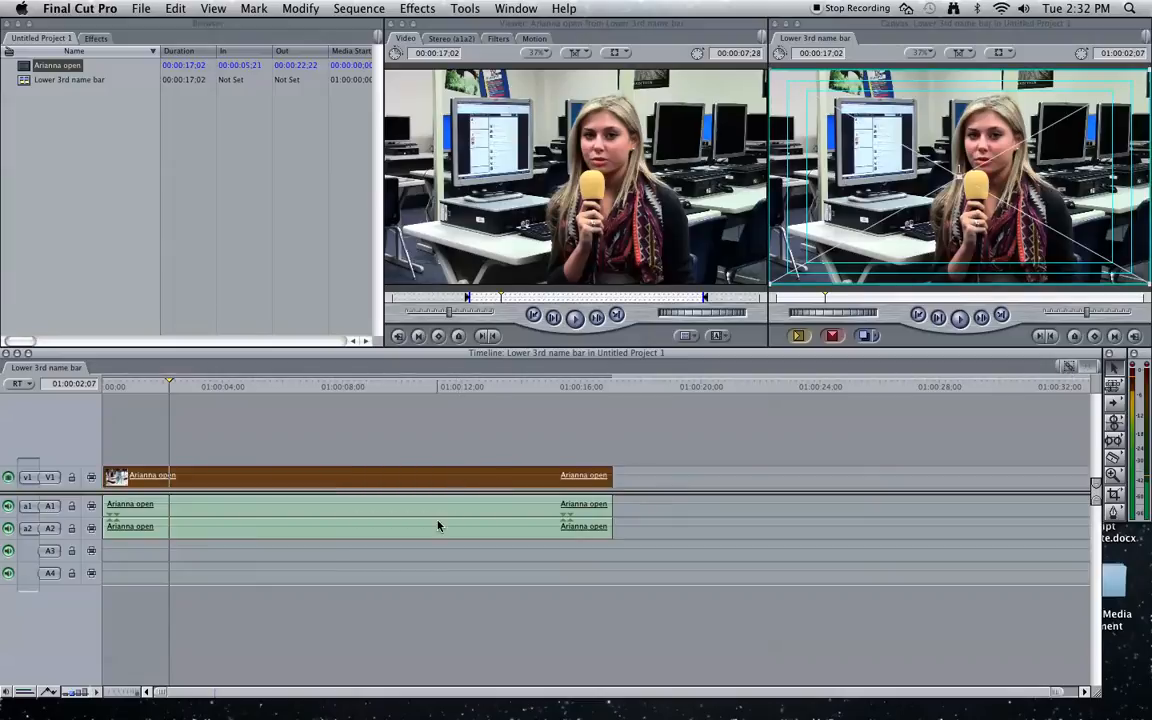
pyautogui.click(452, 512)
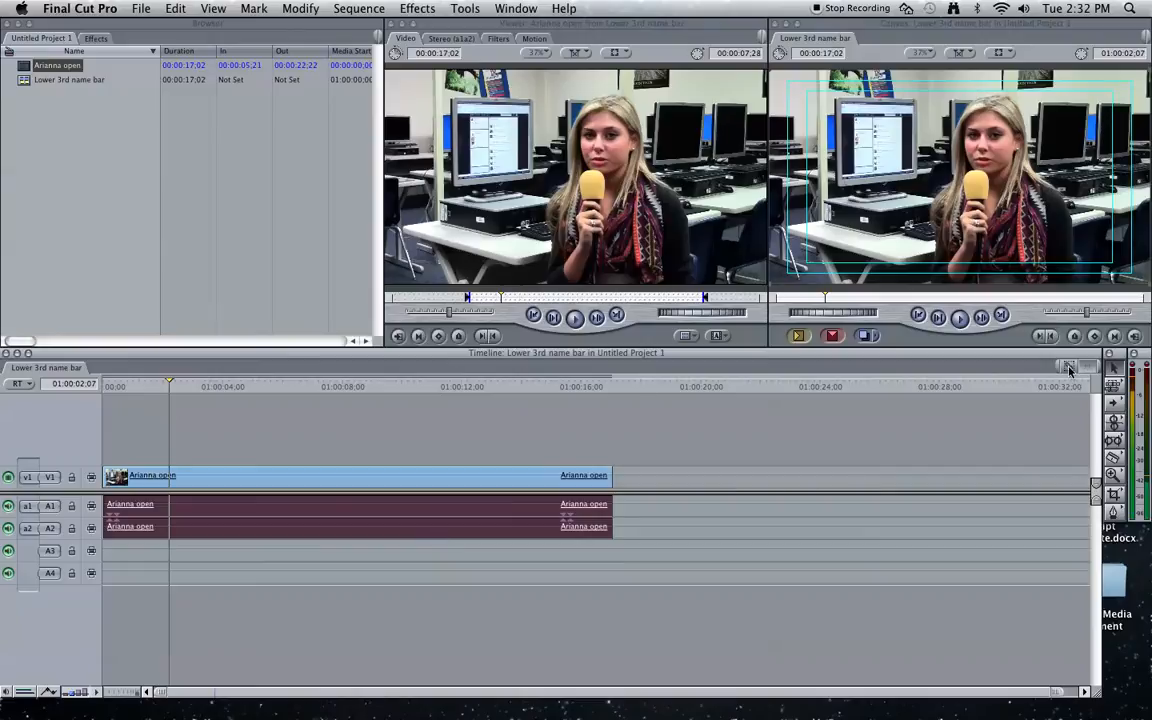
pyautogui.click(844, 472)
pyautogui.click(536, 476)
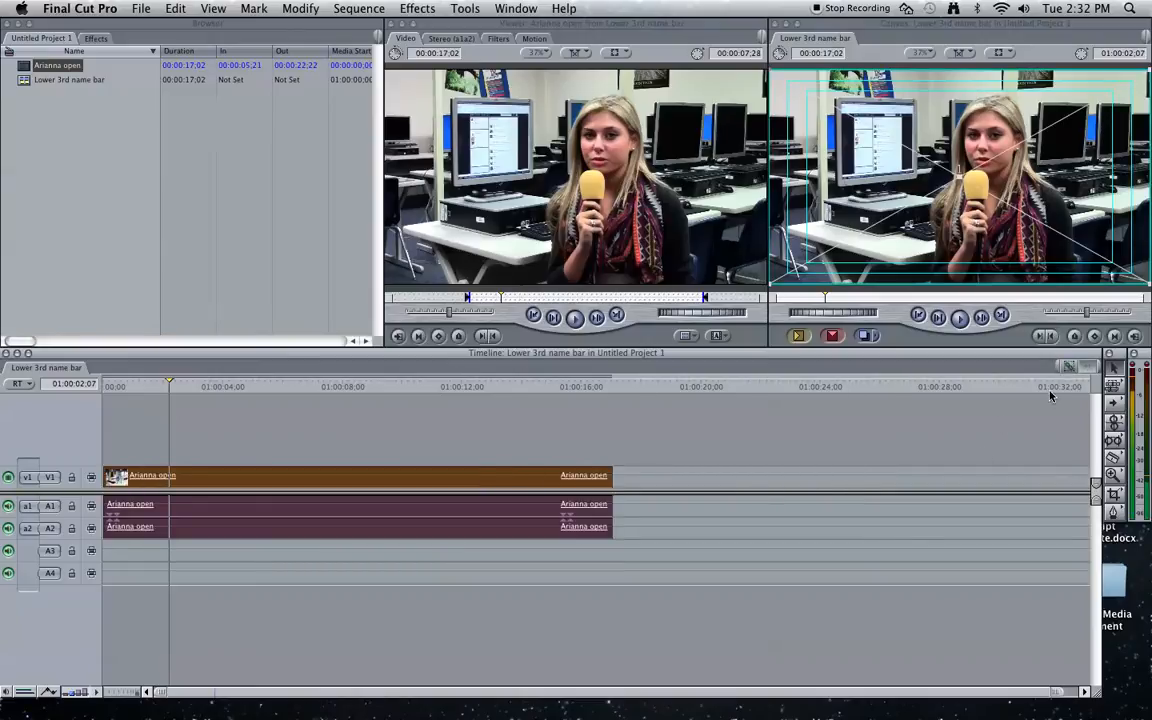
pyautogui.click(671, 480)
pyautogui.click(479, 476)
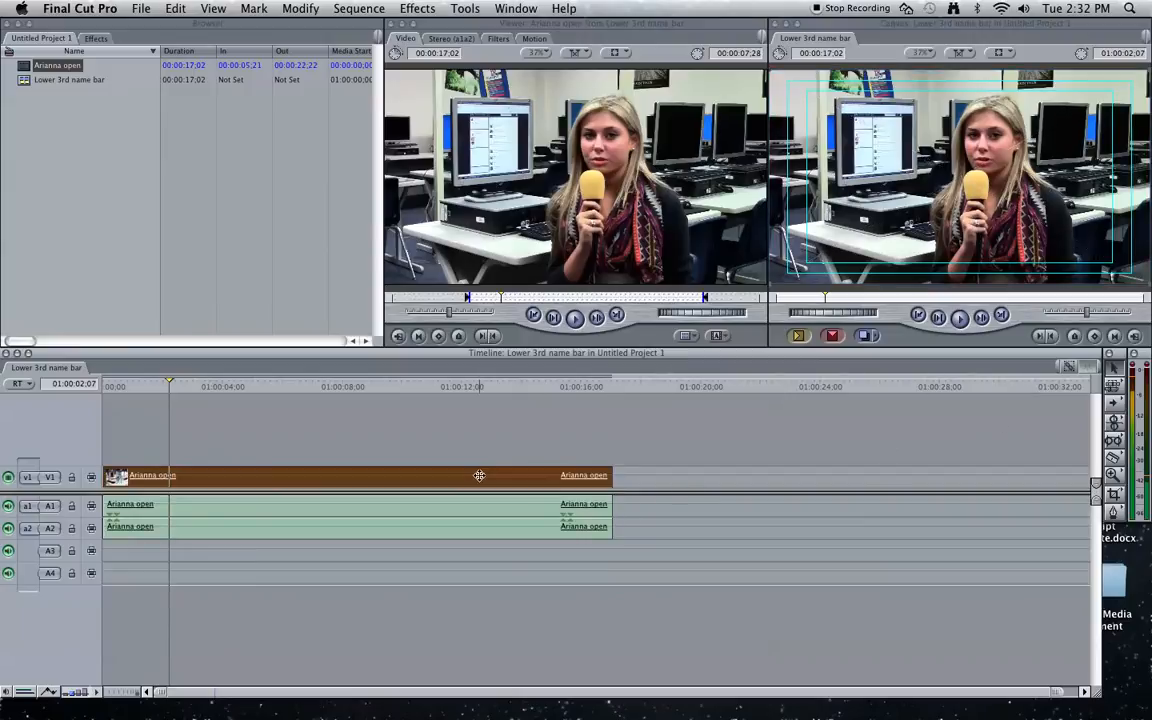
pyautogui.doubleClick(212, 479)
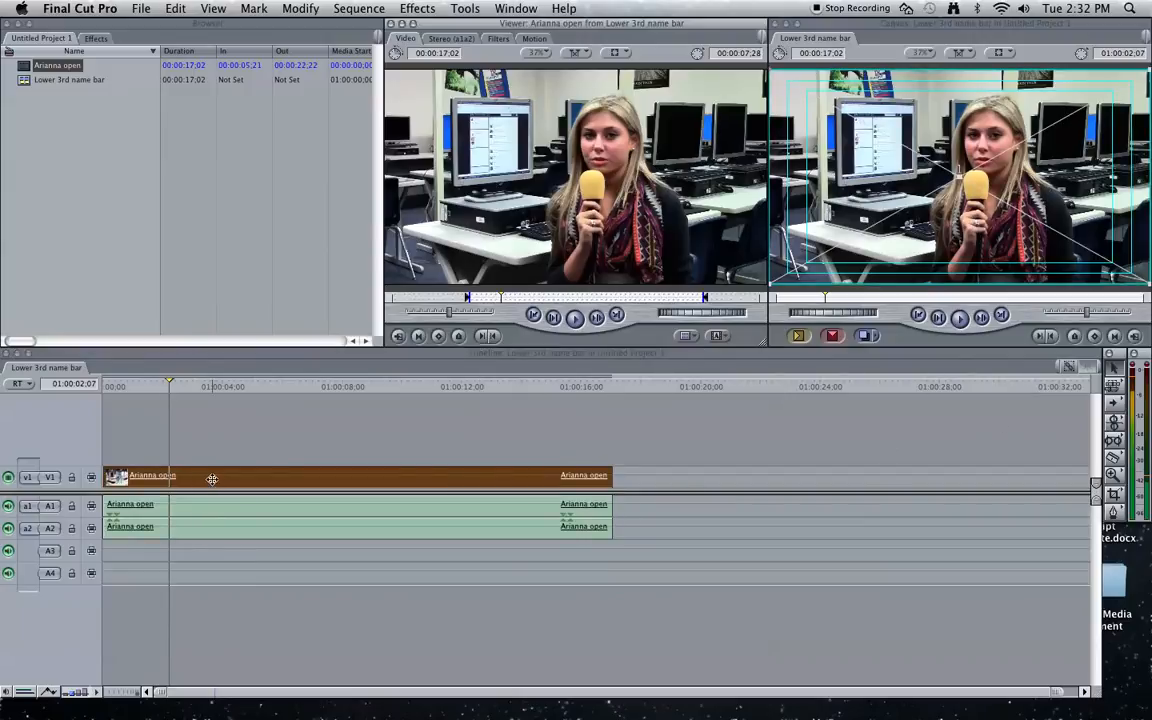
# - Load a Text > Lower 3rd generator into the Viewer and show its Controls
pyautogui.click(724, 338)
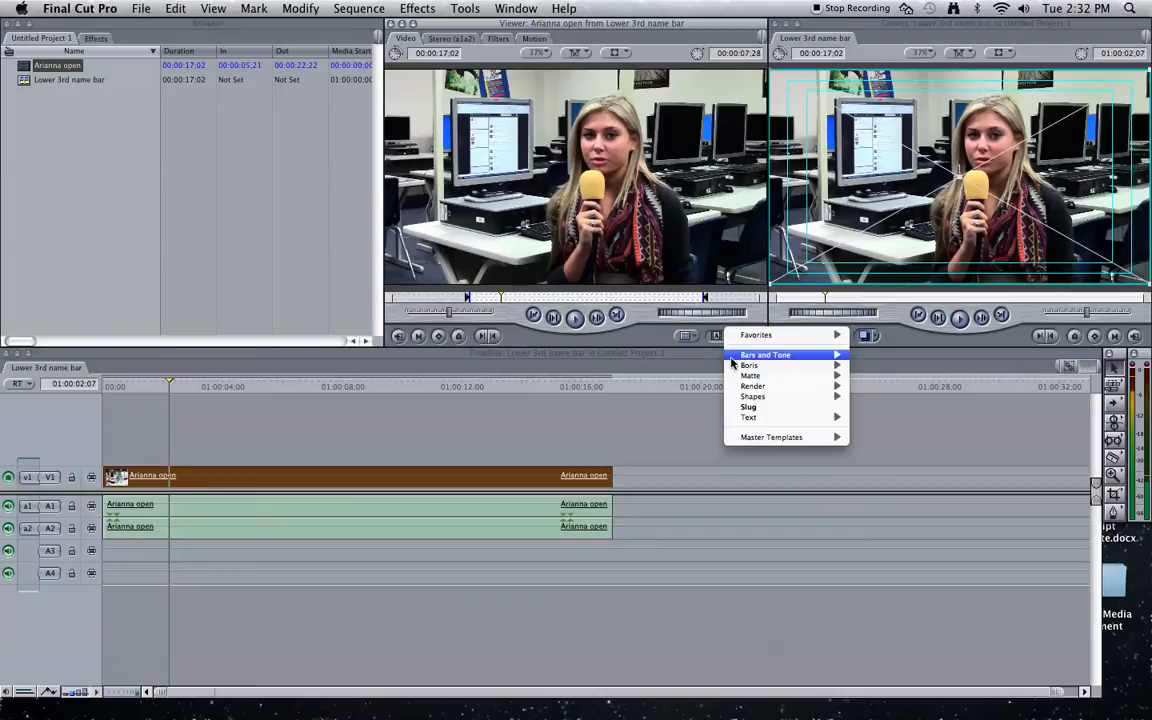
pyautogui.moveTo(790, 417)
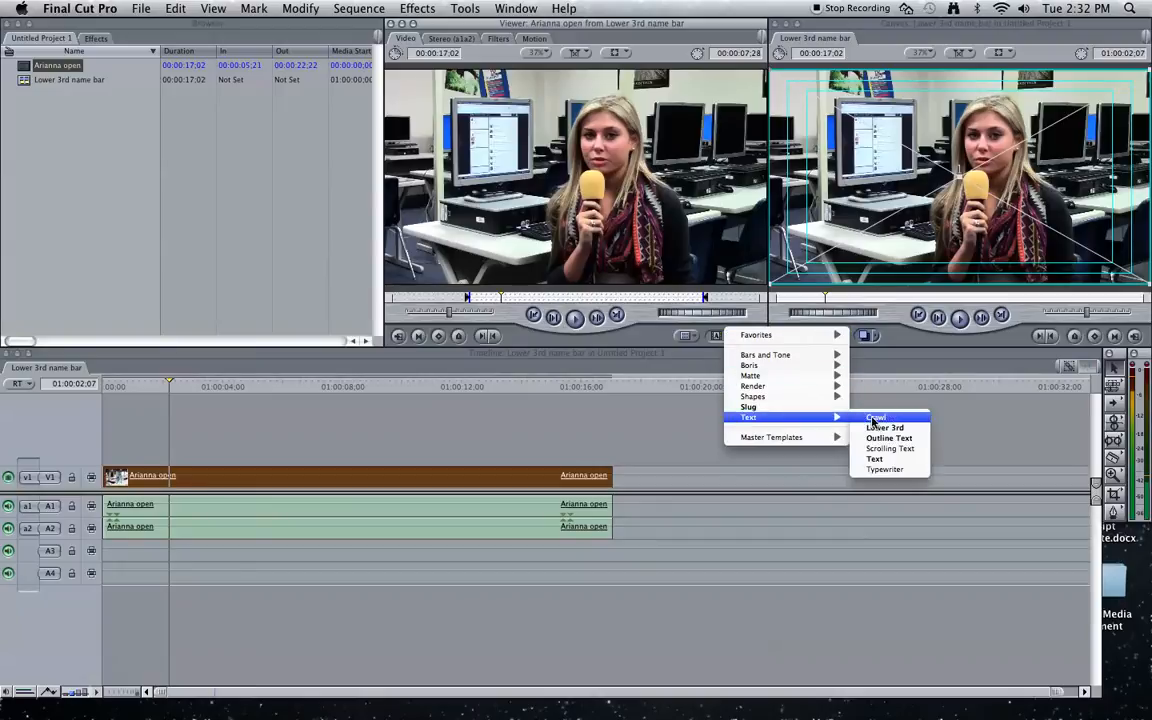
pyautogui.click(880, 428)
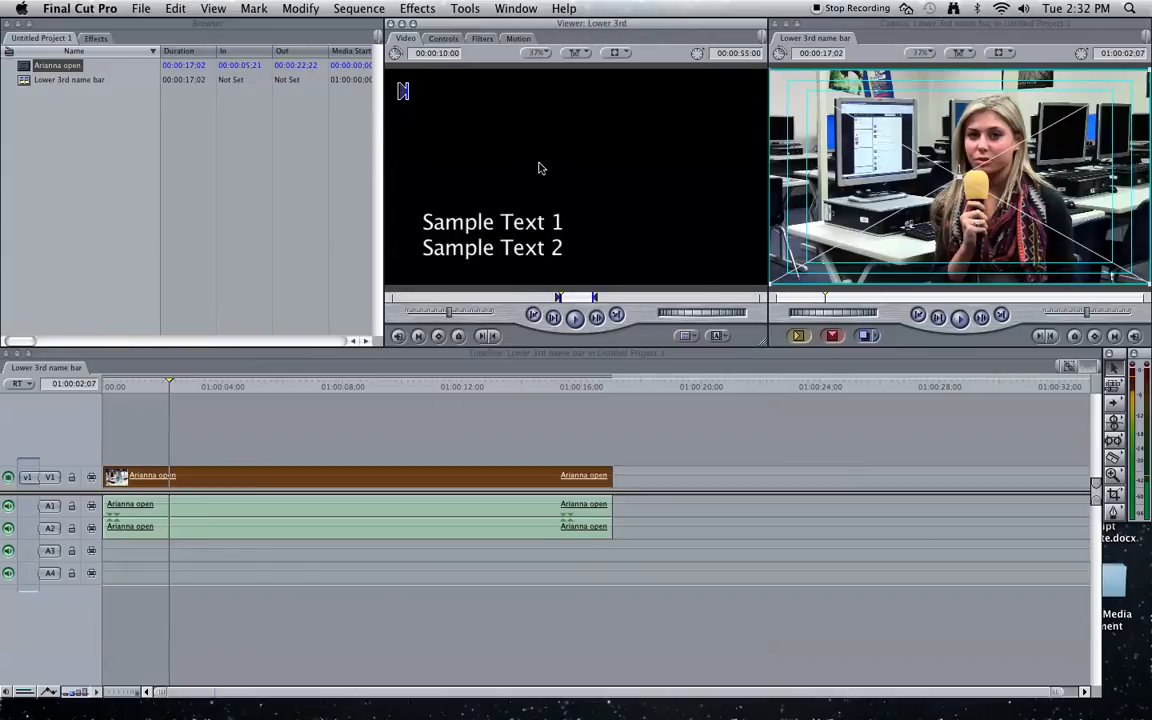
pyautogui.click(447, 40)
# - Enter the interviewee's name as Text 1 and set its font to Futura
pyautogui.click(547, 86)
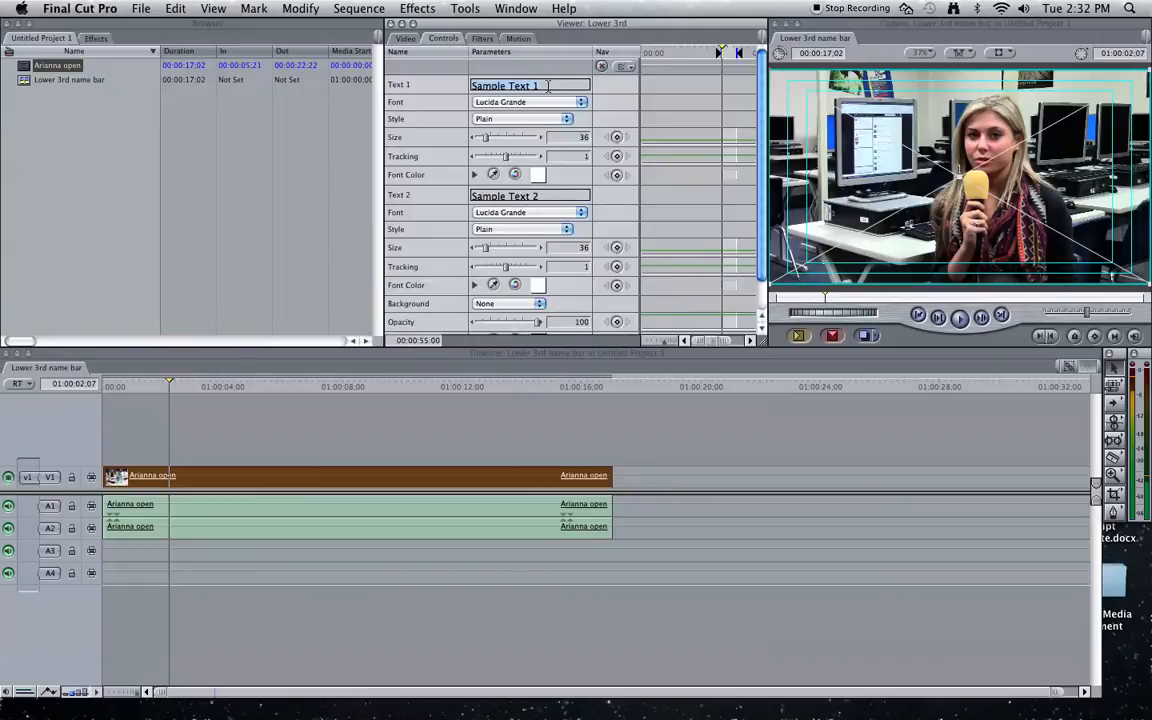
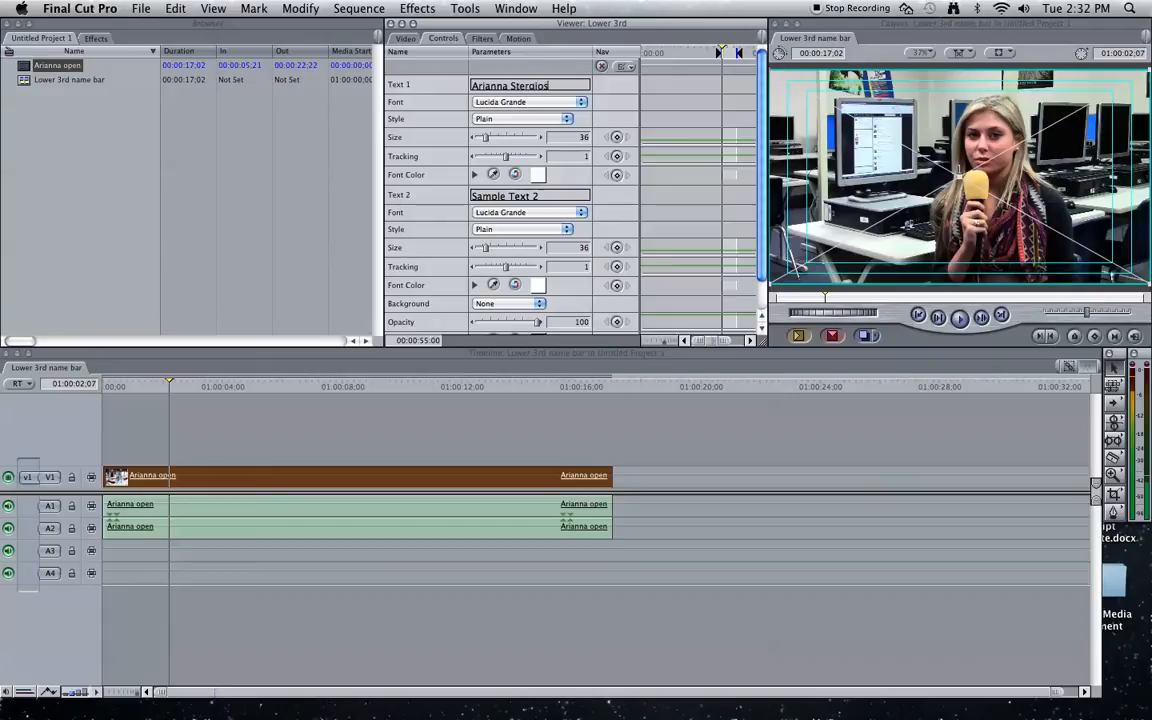
pyautogui.click(533, 103)
pyautogui.write('fu')
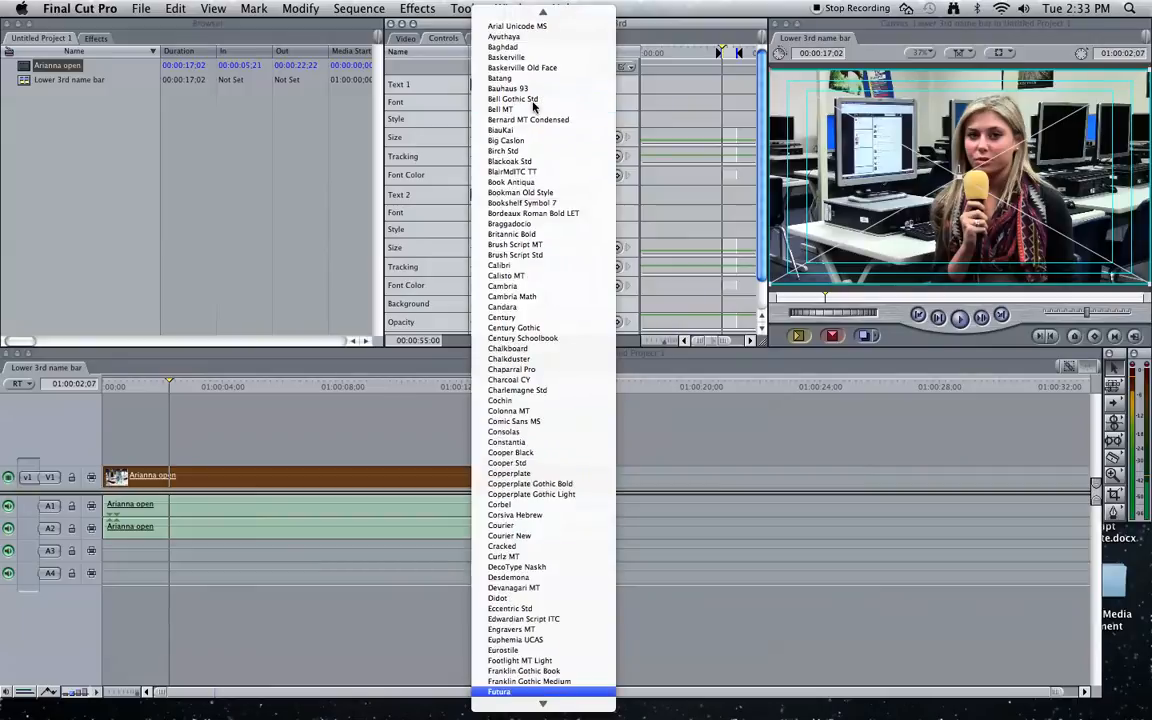
pyautogui.press('Return')
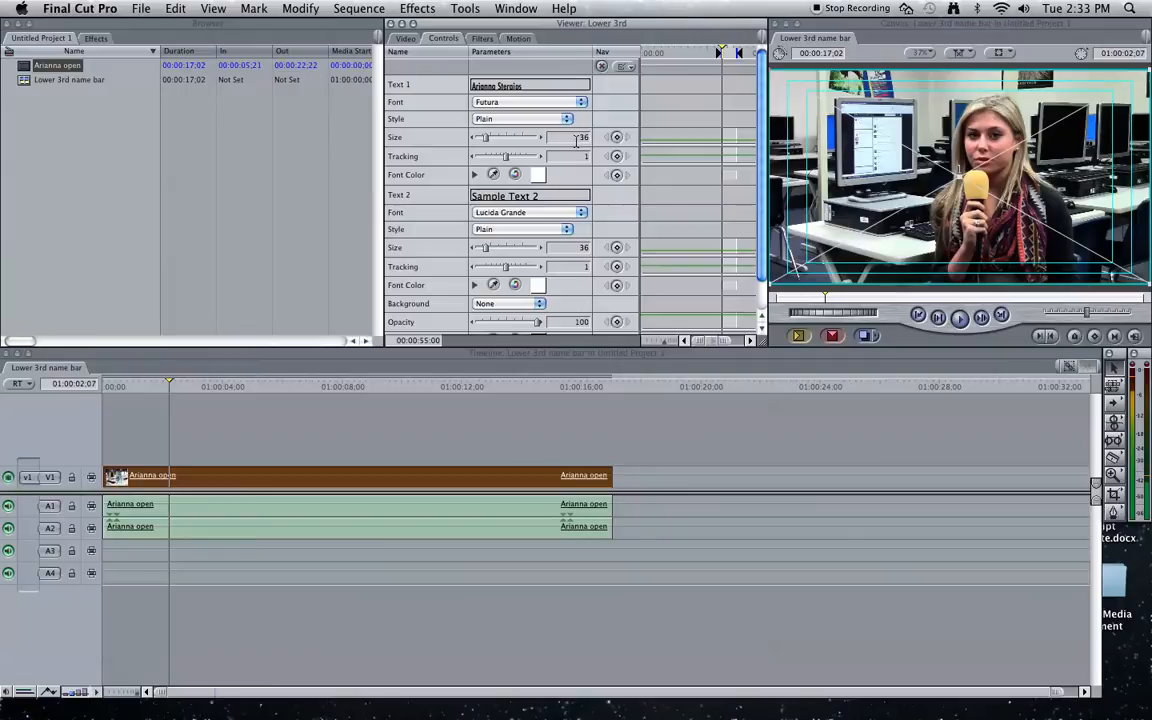
# - Change the name text's font colour from white to pale yellow
pyautogui.click(538, 176)
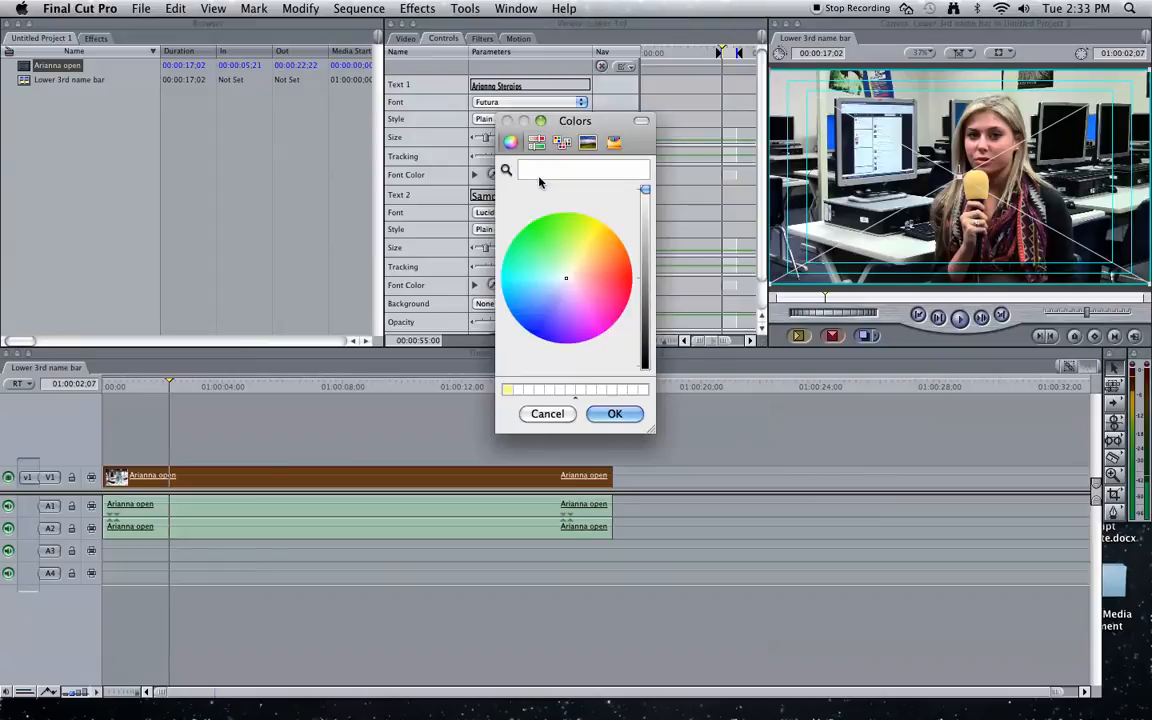
pyautogui.click(575, 258)
pyautogui.moveTo(575, 258)
pyautogui.mouseDown()
pyautogui.moveTo(598, 227)
pyautogui.moveTo(581, 254)
pyautogui.mouseUp()
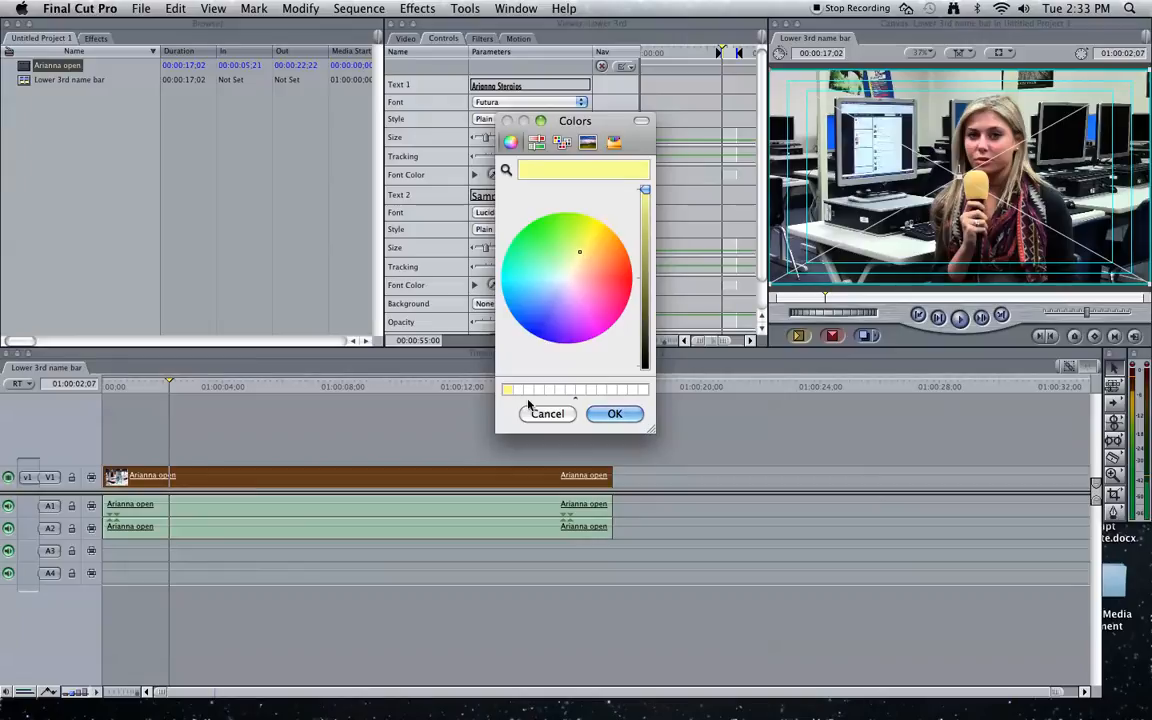
pyautogui.click(609, 413)
pyautogui.click(550, 200)
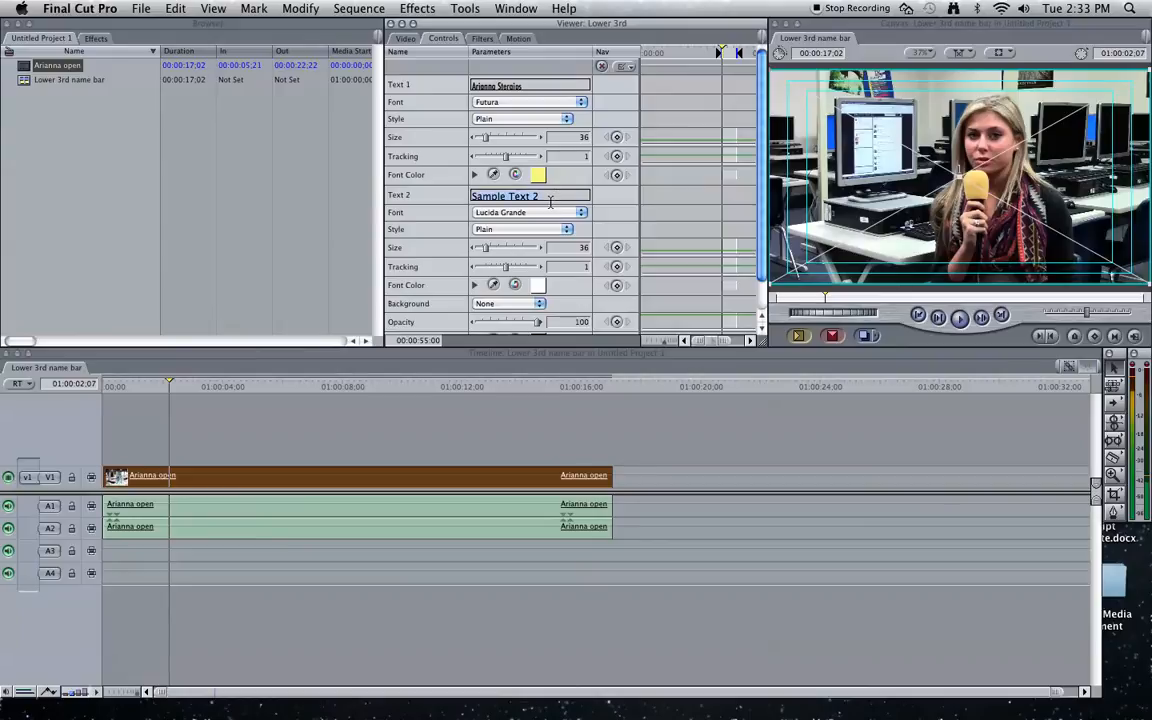
# - Replace Text 2 with 'RACC-TV' and set its font to Futura
pyautogui.write('RACC-TV')
pyautogui.click(534, 216)
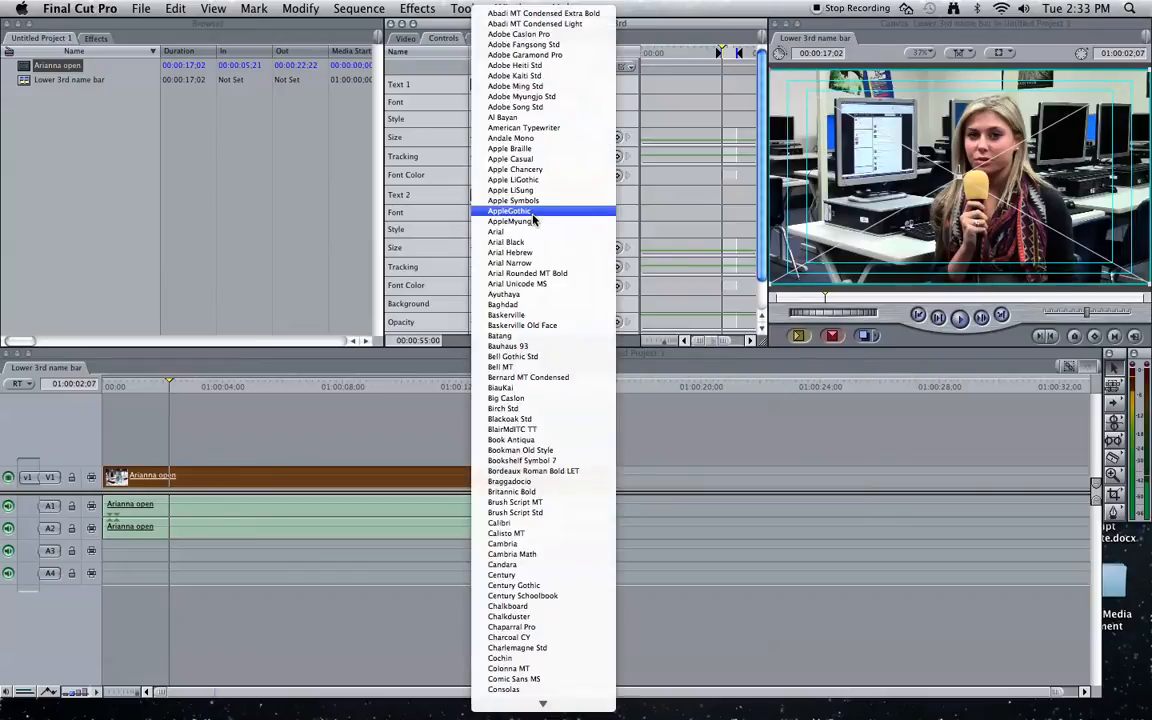
pyautogui.write('fu')
pyautogui.press('Return')
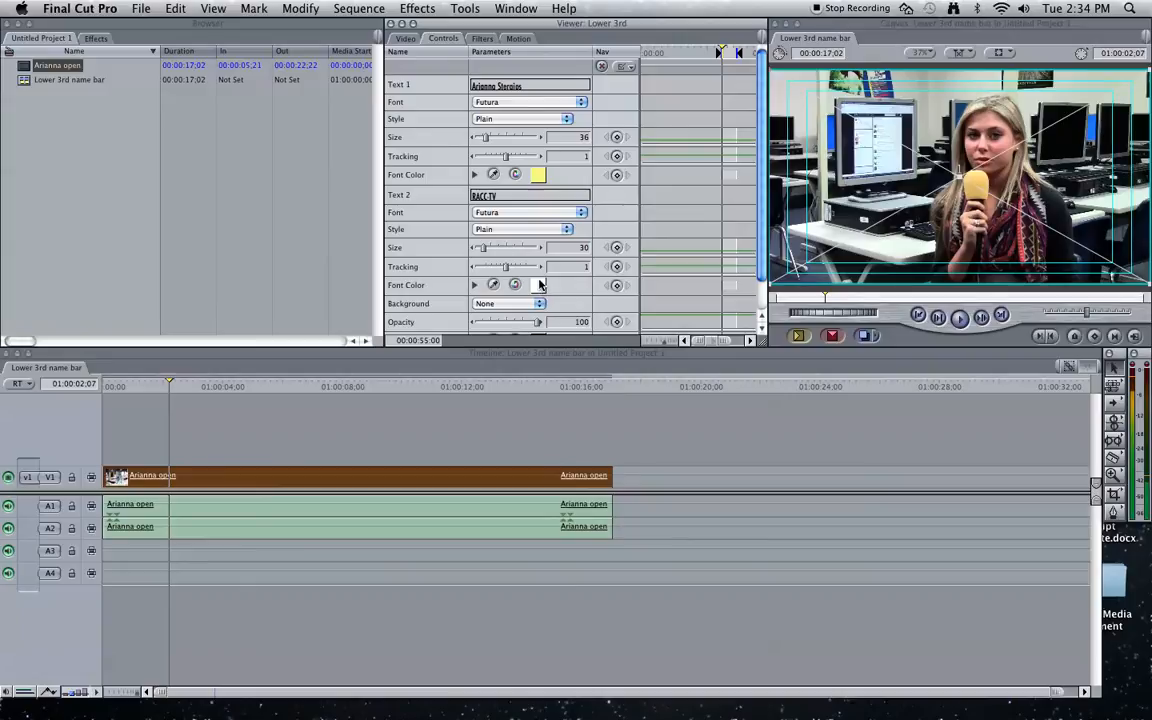
# - Give the title a Bar background and colour the bar red
pyautogui.click(540, 305)
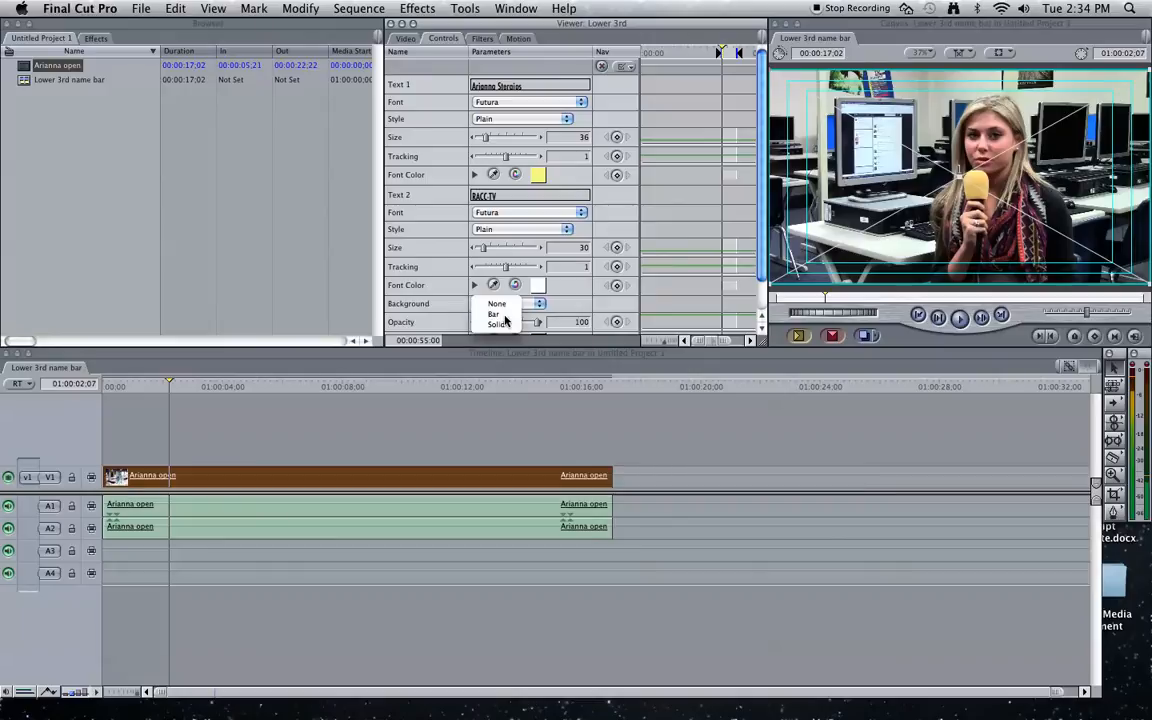
pyautogui.click(504, 316)
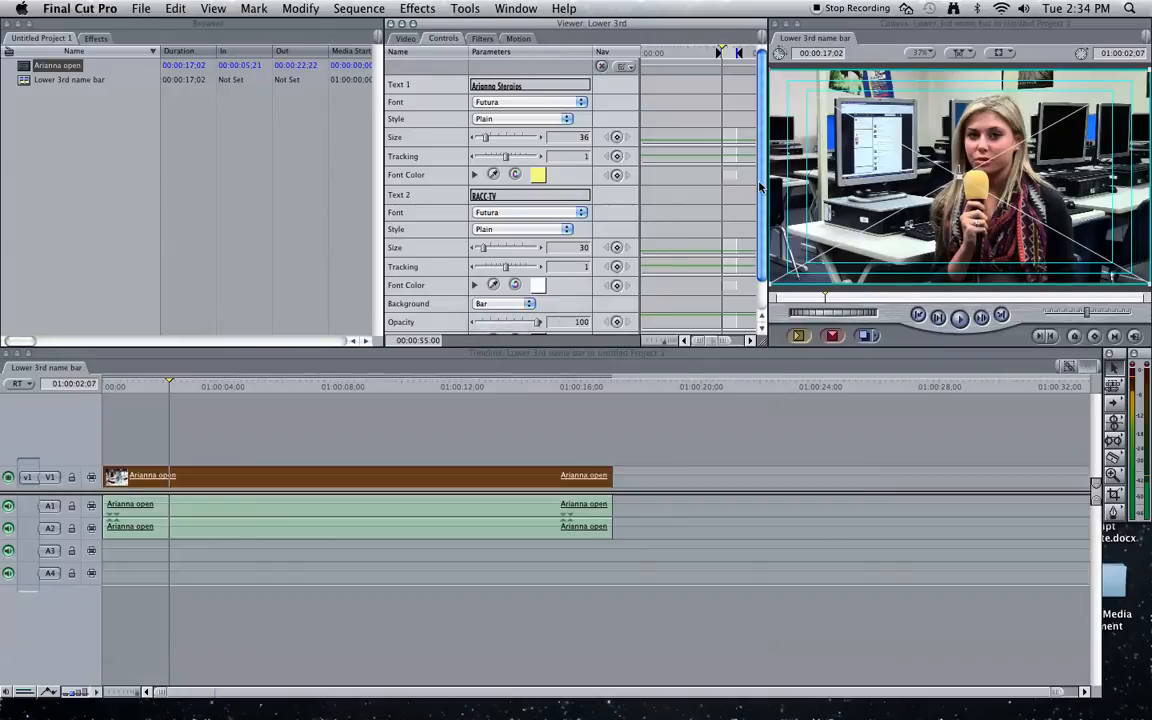
pyautogui.scroll(-1, 760, 187)
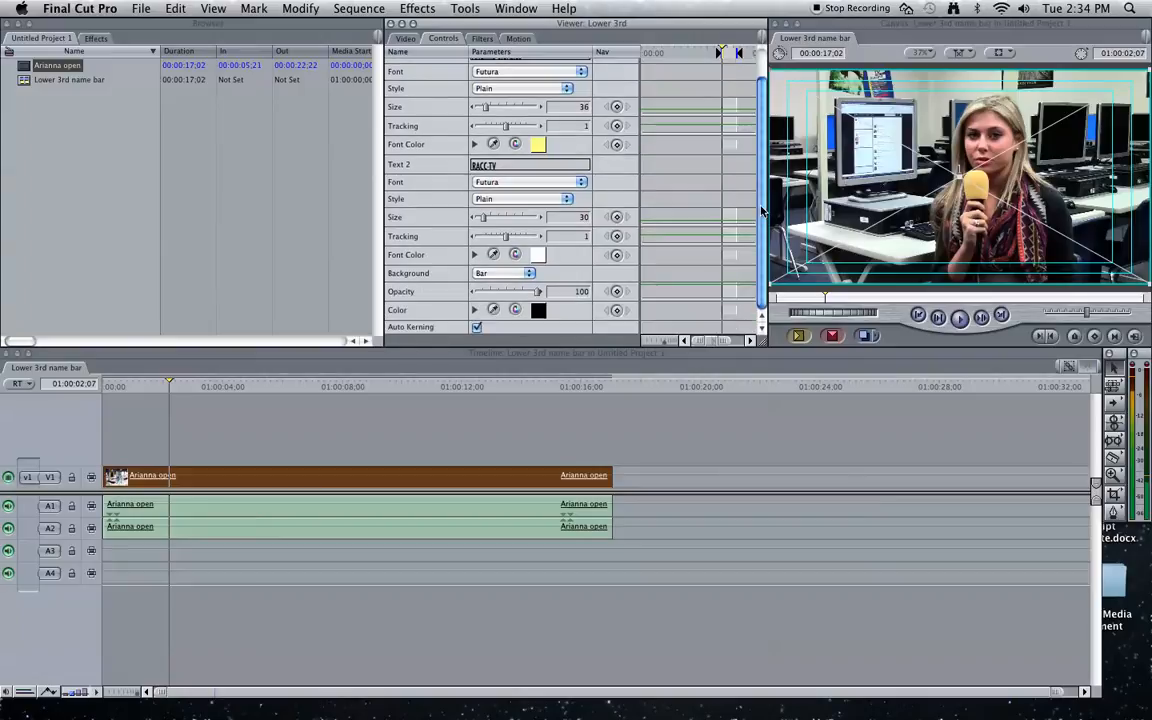
pyautogui.click(538, 311)
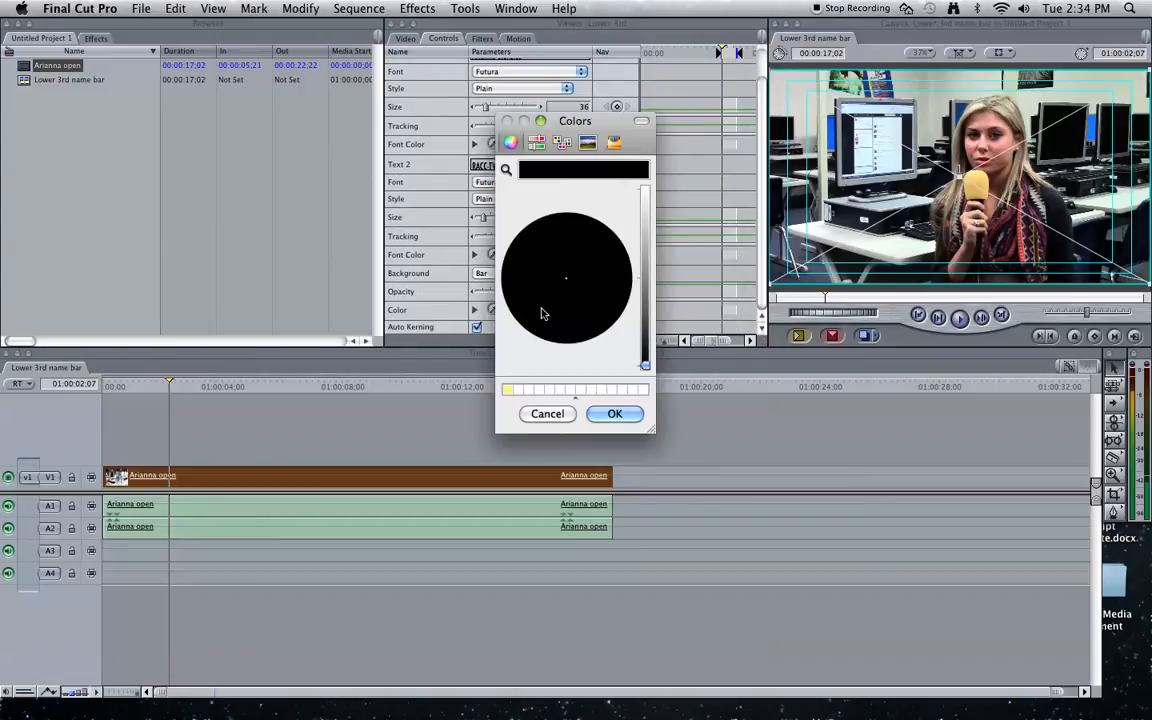
pyautogui.click(644, 191)
pyautogui.click(630, 285)
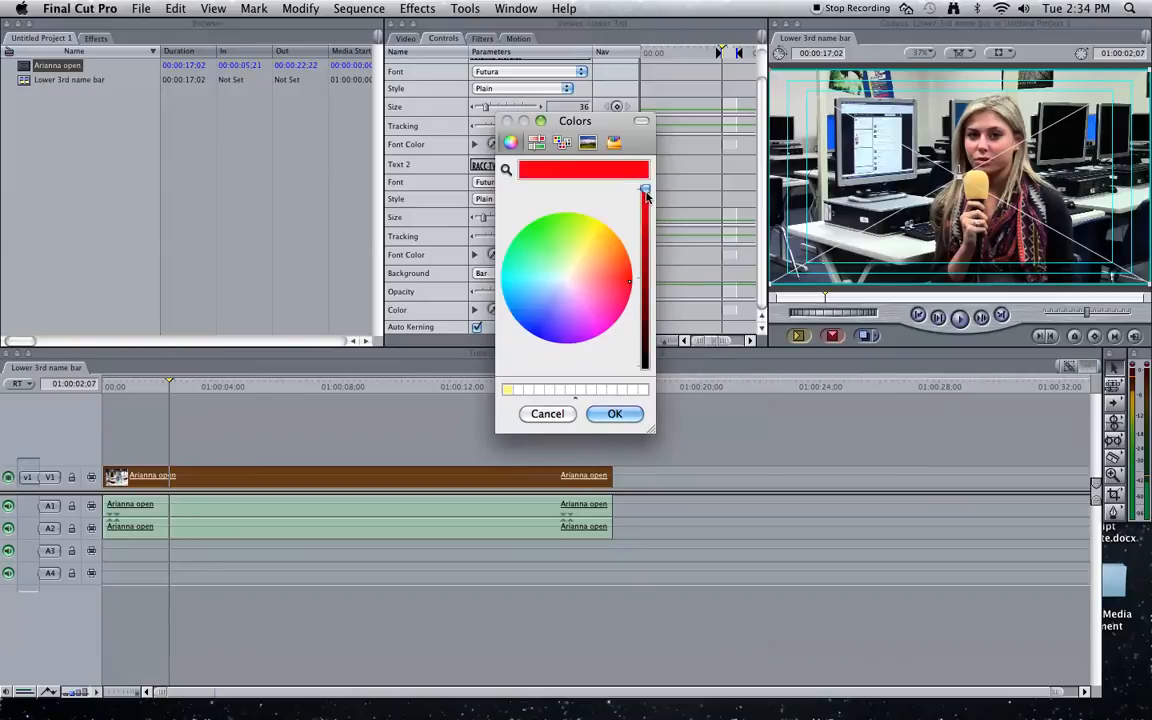
pyautogui.moveTo(644, 189); pyautogui.dragTo(644, 203)
pyautogui.click(614, 413)
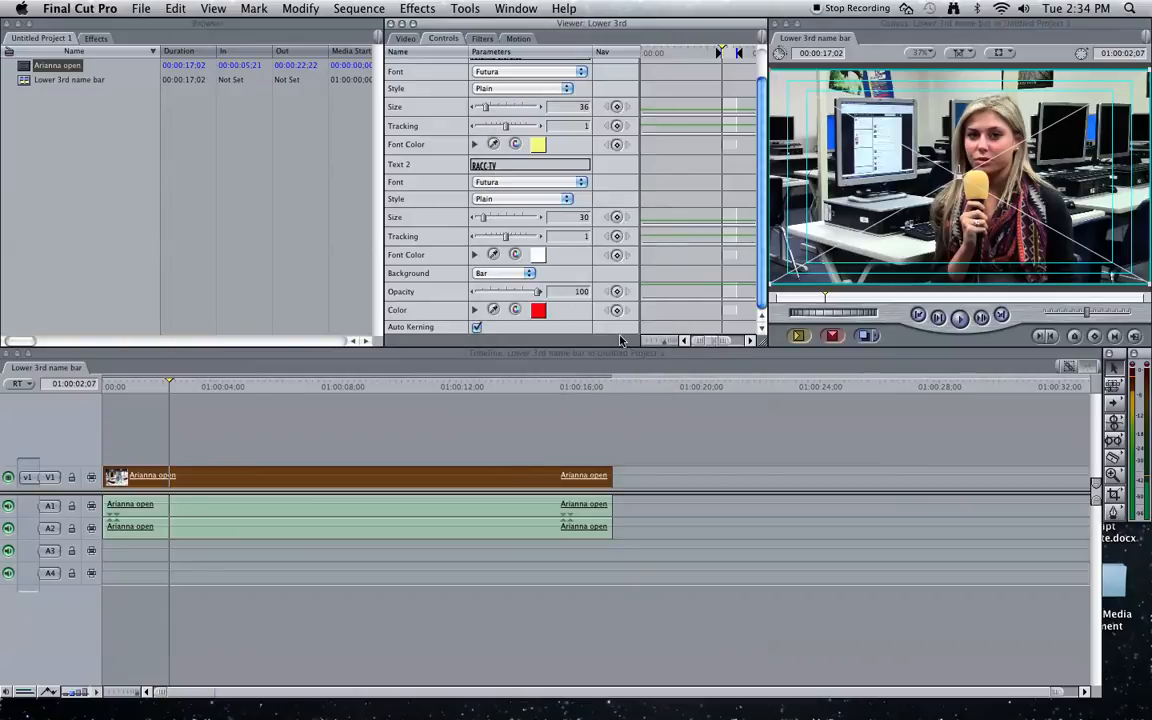
# - Turn on the title's drop shadow, then review its text and bar settings
pyautogui.click(517, 38)
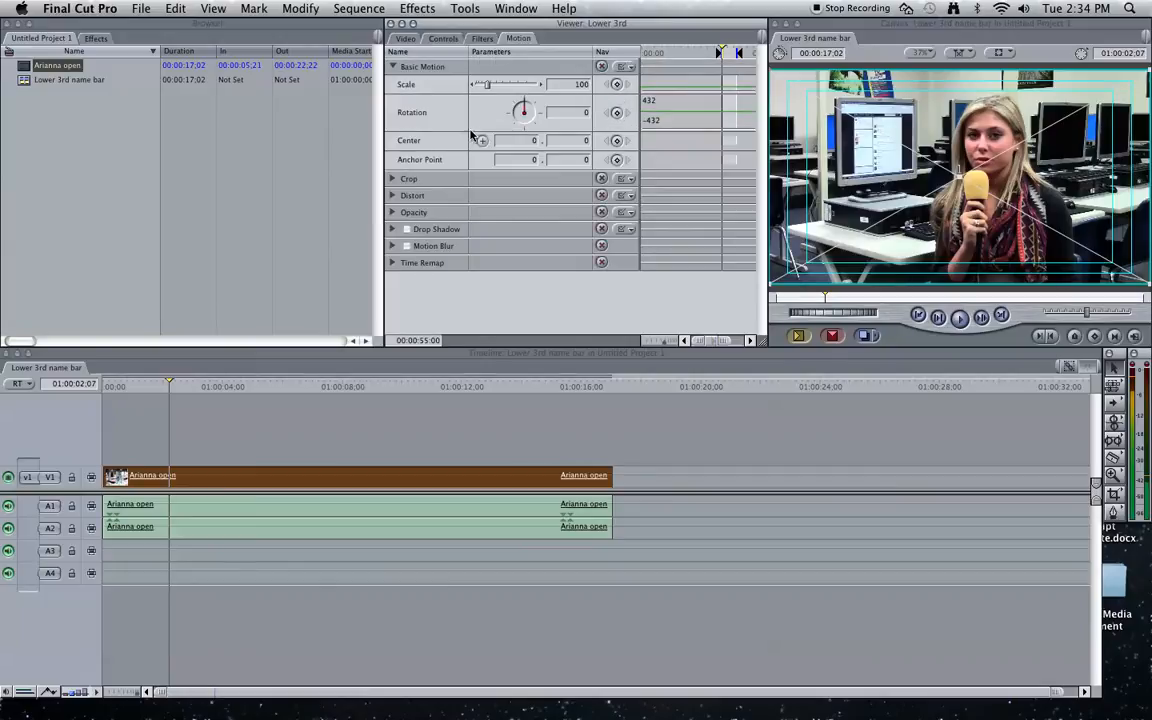
pyautogui.click(406, 230)
pyautogui.click(445, 40)
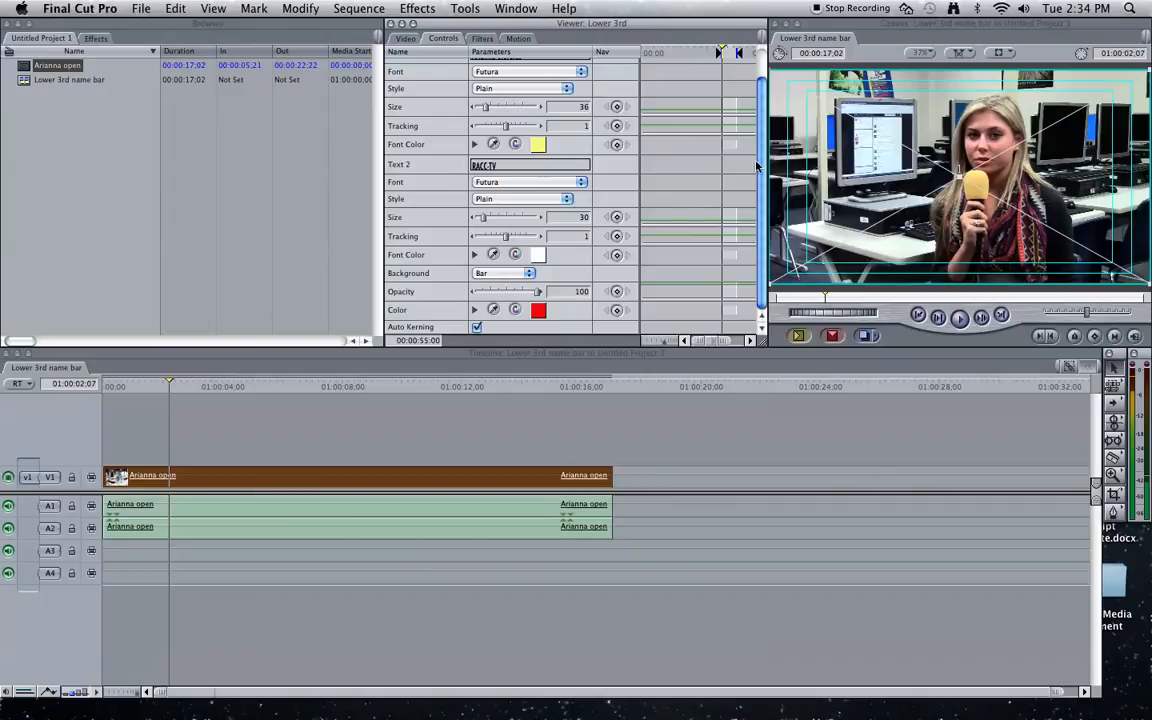
pyautogui.scroll(2, 760, 165)
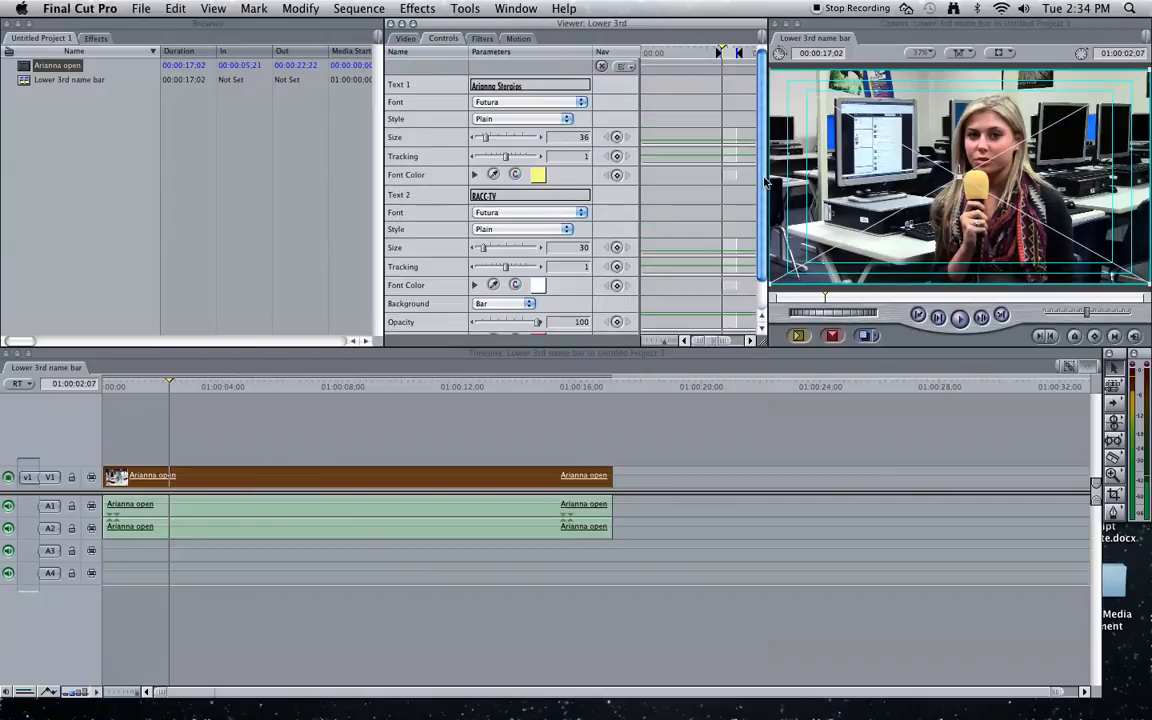
pyautogui.scroll(-2, 765, 180)
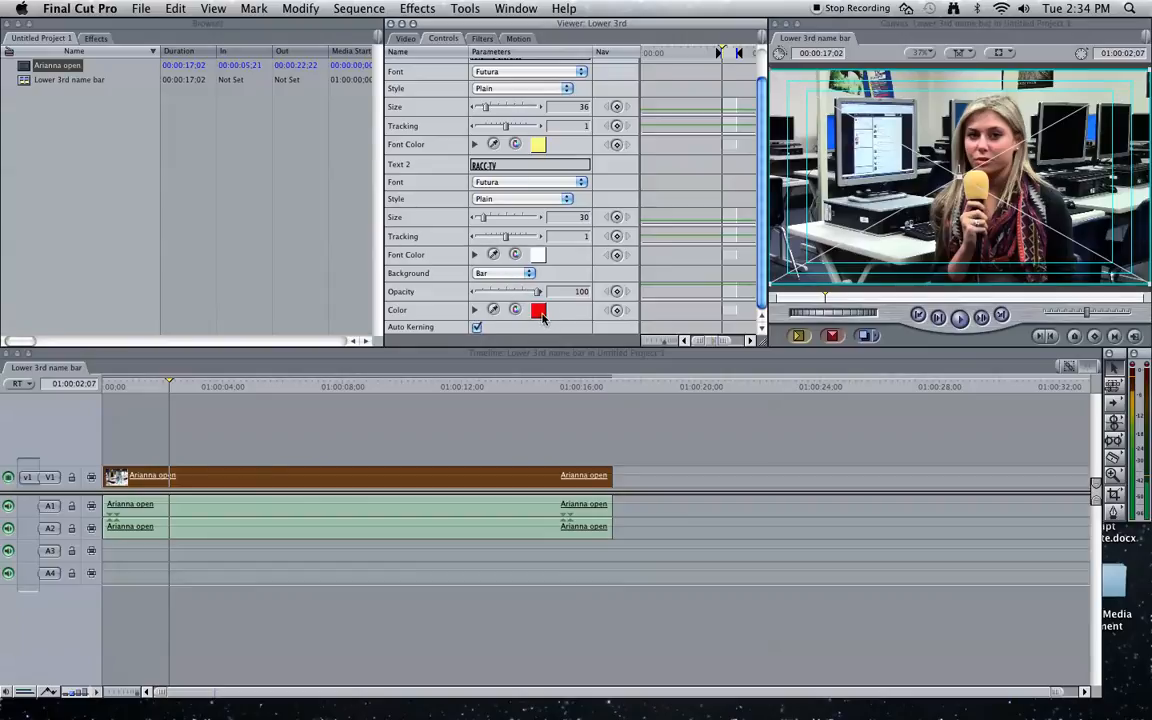
# - Give the Lower 3rd title a 00:00:05:00 duration and place it on V2 above the interview
pyautogui.click(405, 38)
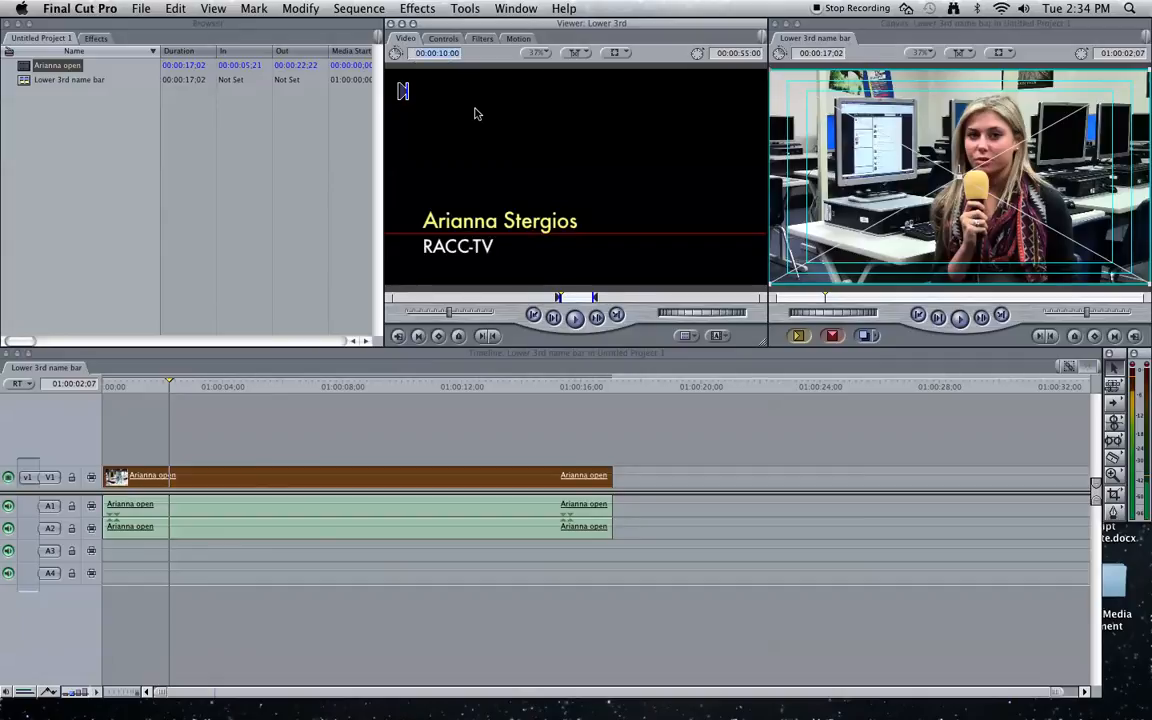
pyautogui.write('50')
pyautogui.press('Return')
pyautogui.click(437, 52)
pyautogui.write('050')
pyautogui.press('Return')
pyautogui.moveTo(502, 193); pyautogui.dragTo(190, 419)
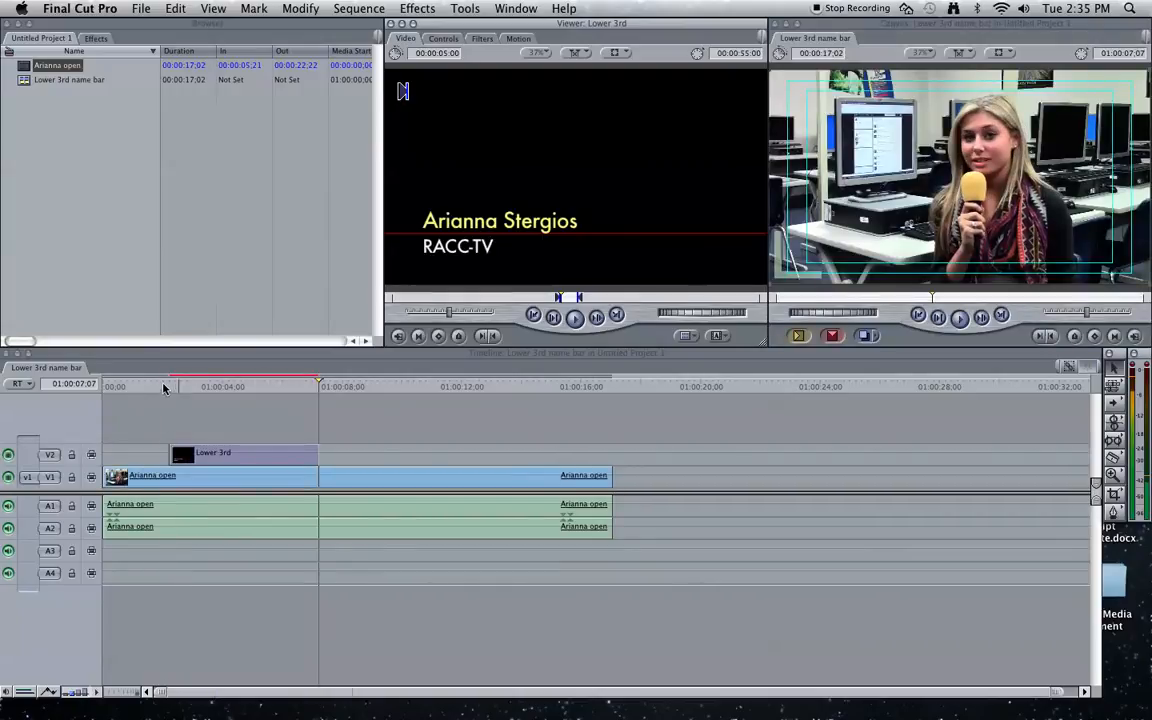
# - Play from the title's start, stop near 01:00:03:15, and select the Lower 3rd clip
pyautogui.click(168, 386)
pyautogui.press('space')
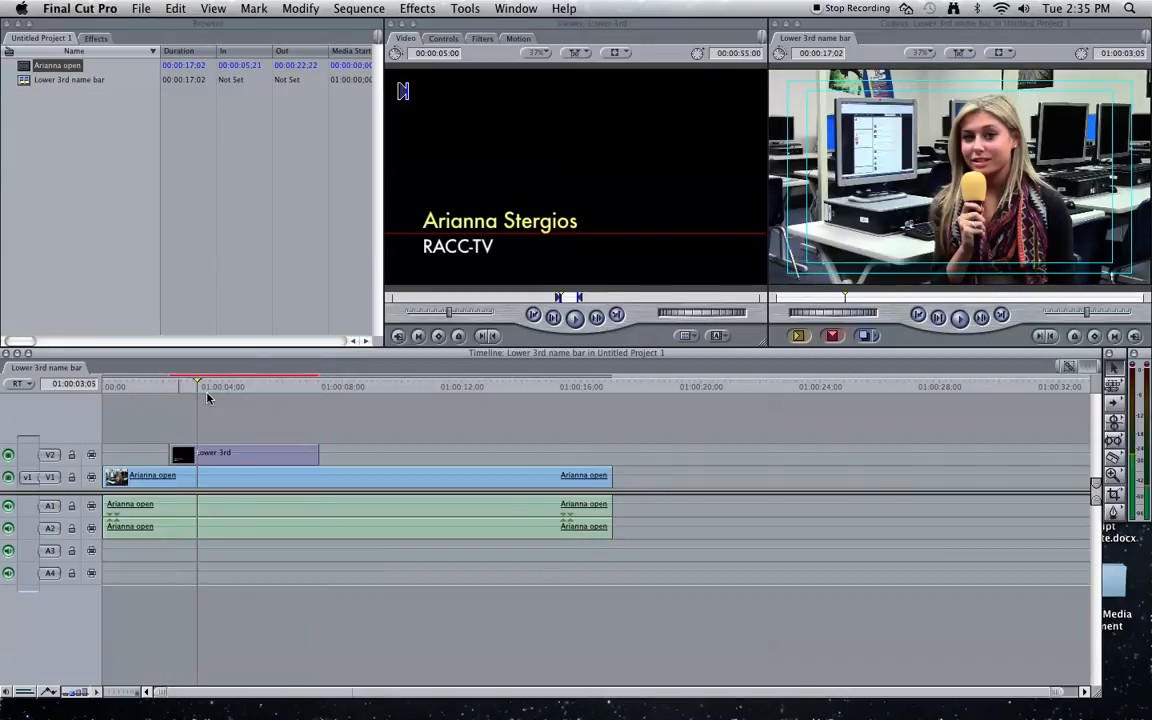
pyautogui.click(207, 398)
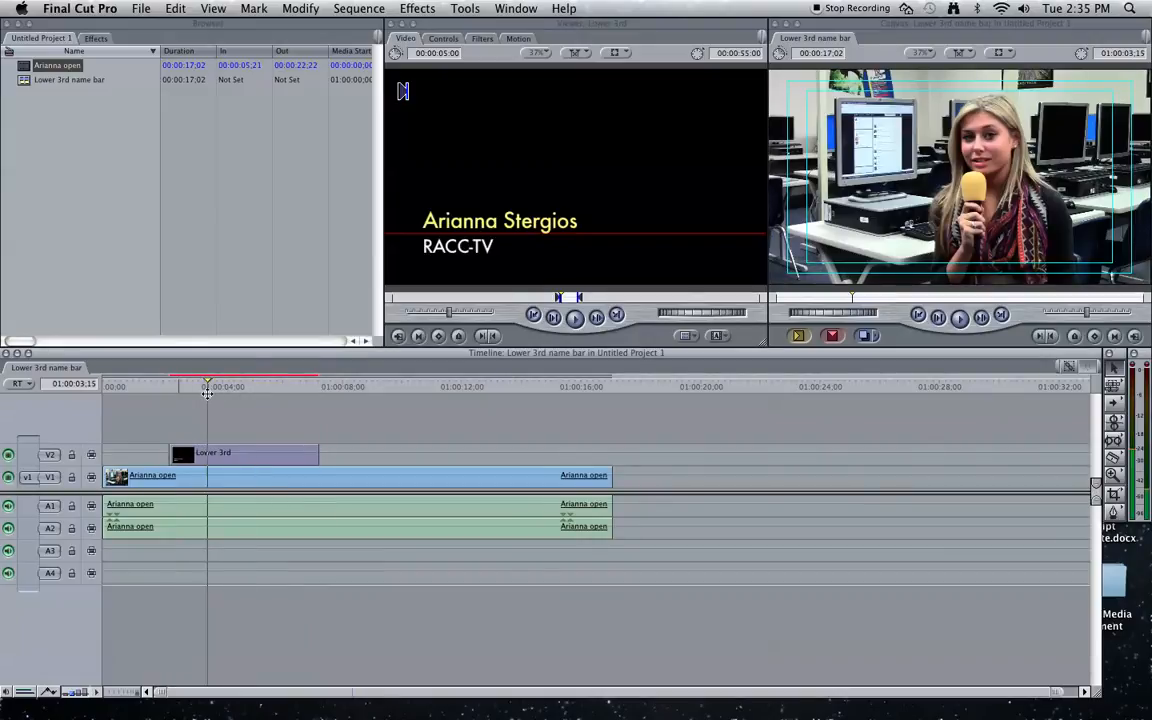
pyautogui.click(210, 455)
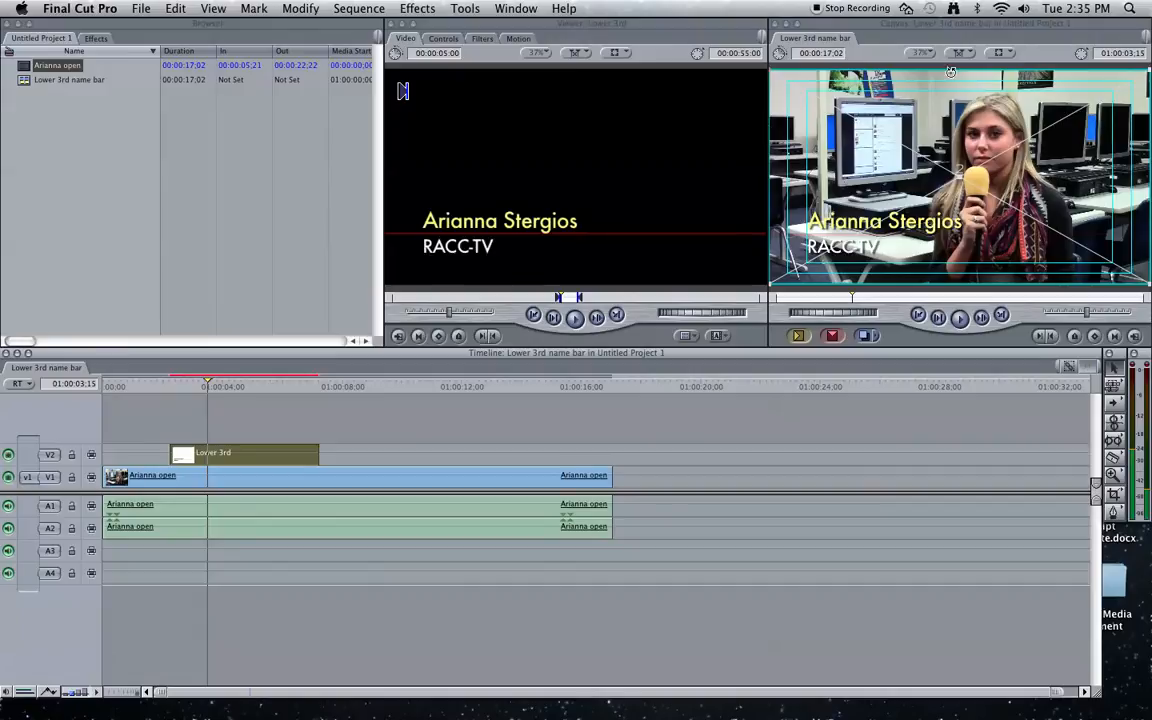
# - Set the Canvas view to Image+Wireframe and undo the accidental shift of the interview picture
pyautogui.click(1008, 53)
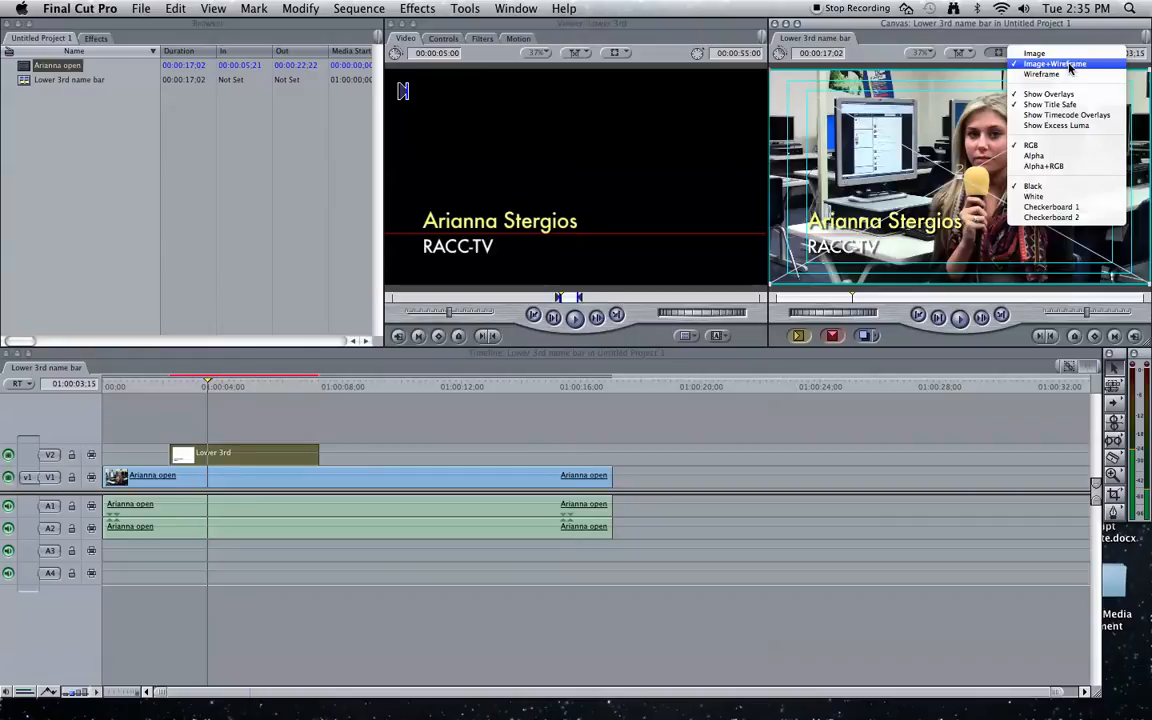
pyautogui.click(1062, 64)
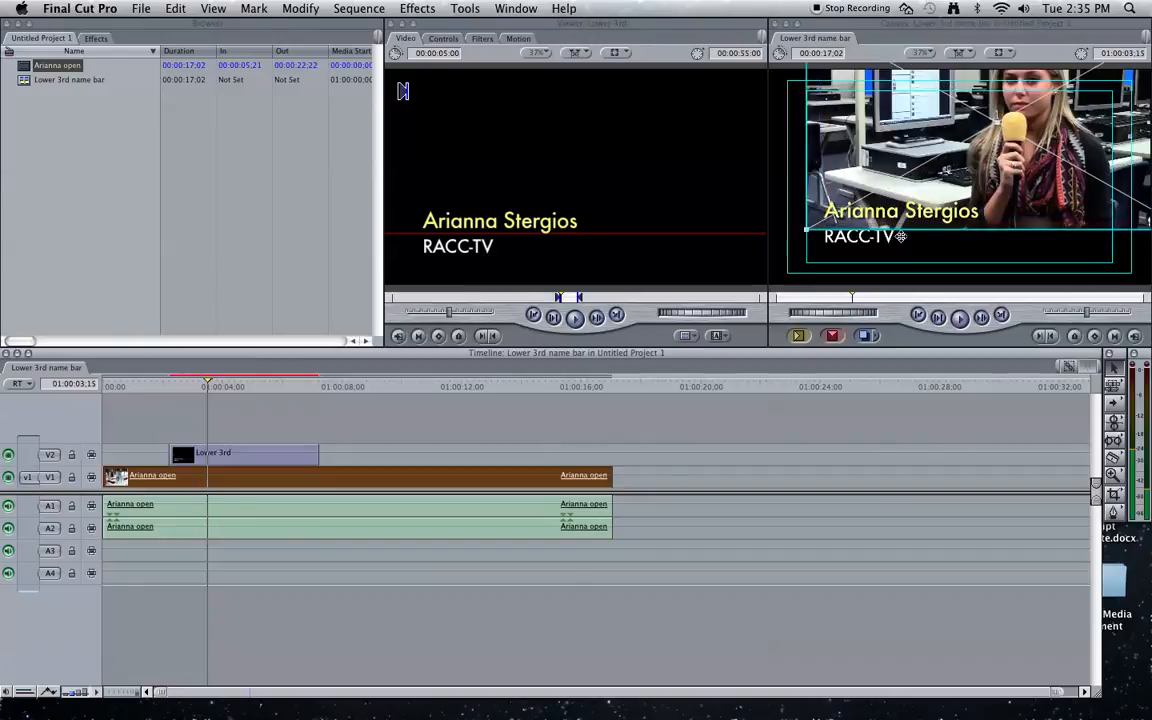
pyautogui.press('super+z')
pyautogui.click(900, 236)
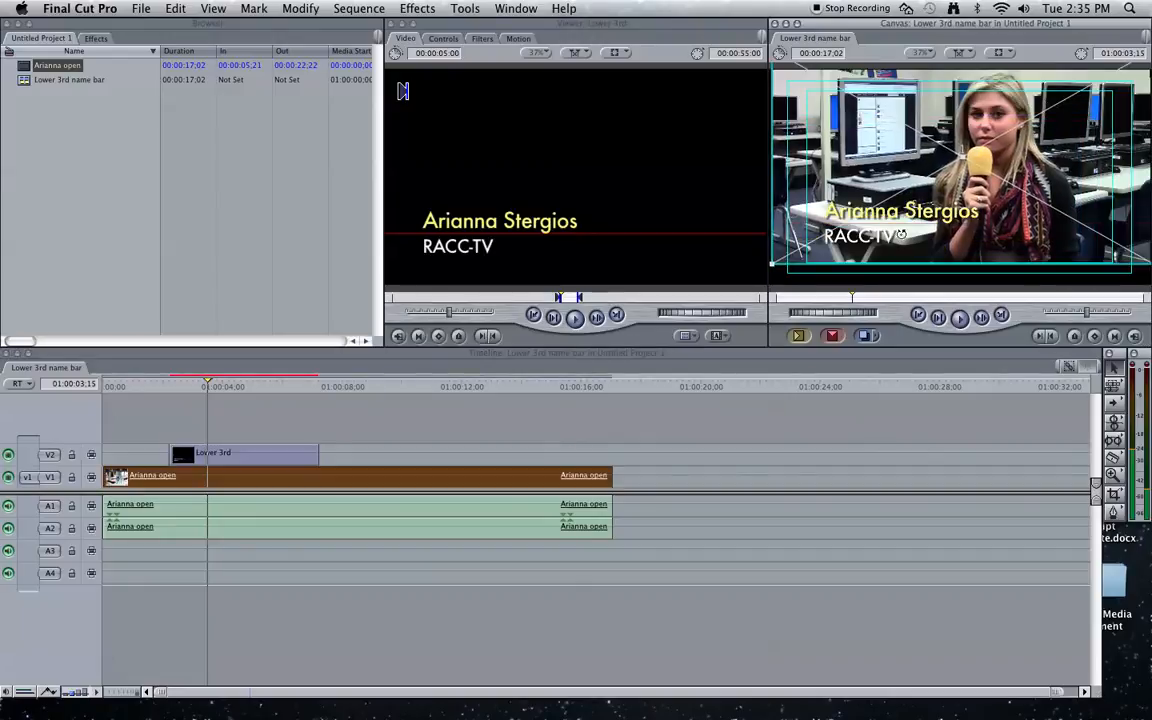
pyautogui.press('super+z')
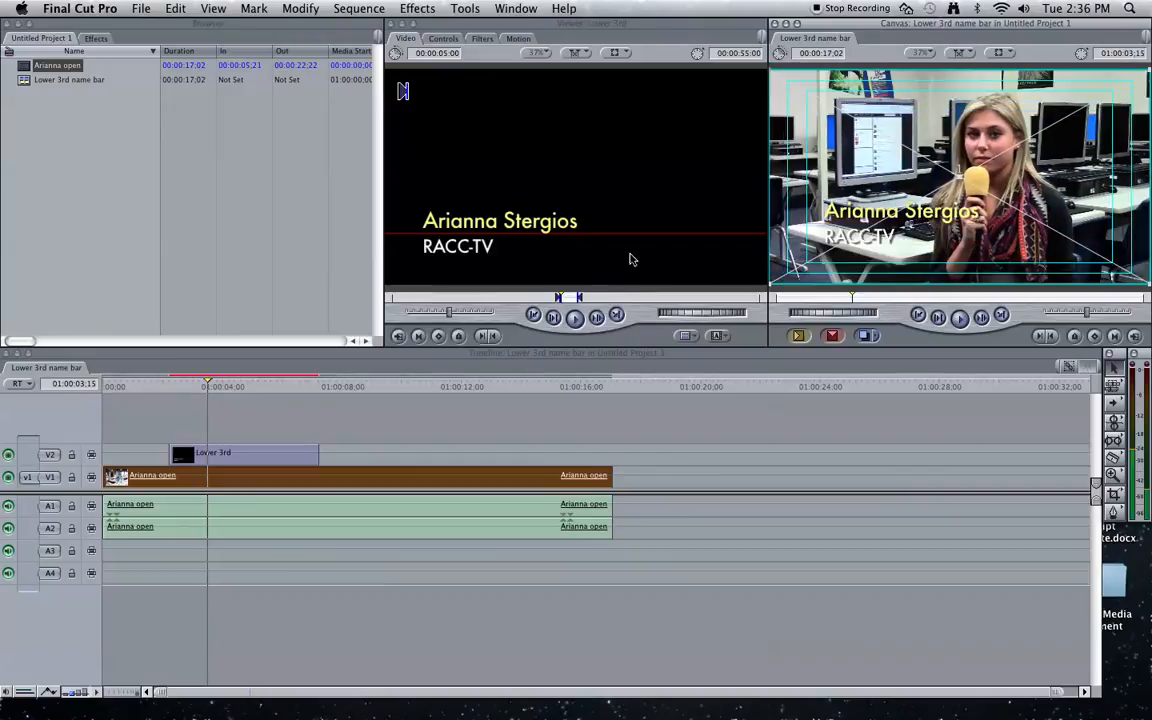
# - Drag the Lower 3rd title text slightly lower in the Canvas, then deselect the clip
pyautogui.click(209, 386)
pyautogui.click(212, 452)
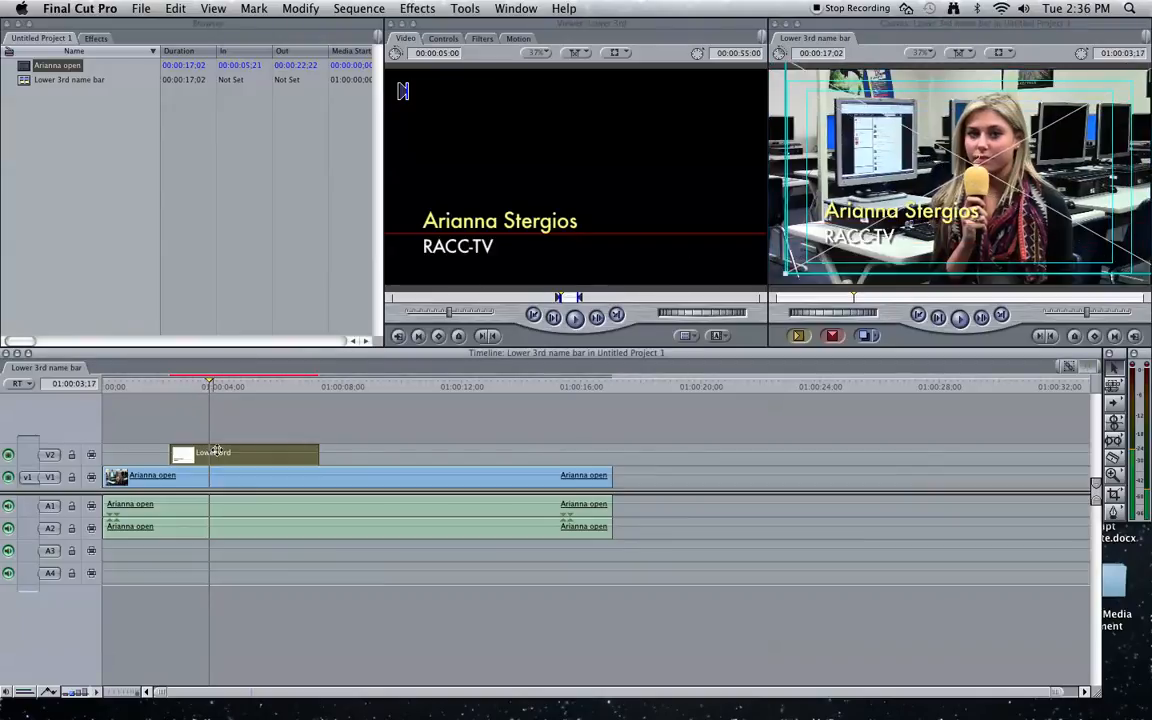
pyautogui.moveTo(875, 215)
pyautogui.mouseDown()
pyautogui.moveTo(870, 285)
pyautogui.moveTo(865, 229)
pyautogui.mouseUp()
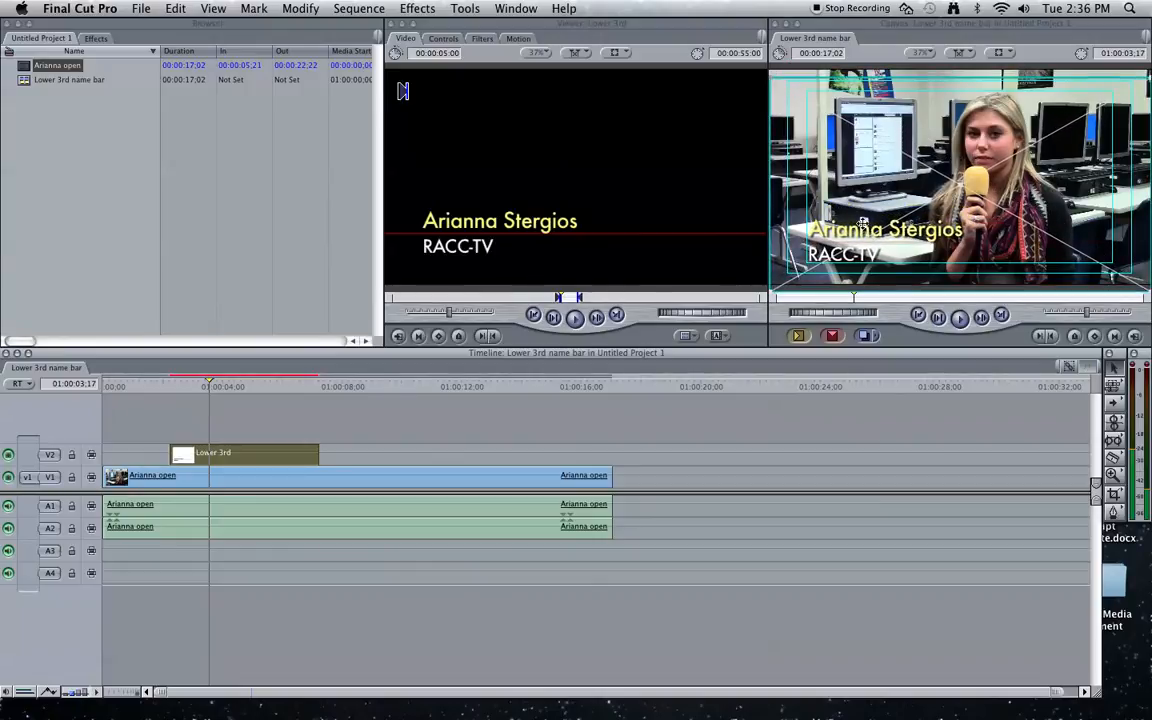
pyautogui.click(183, 456)
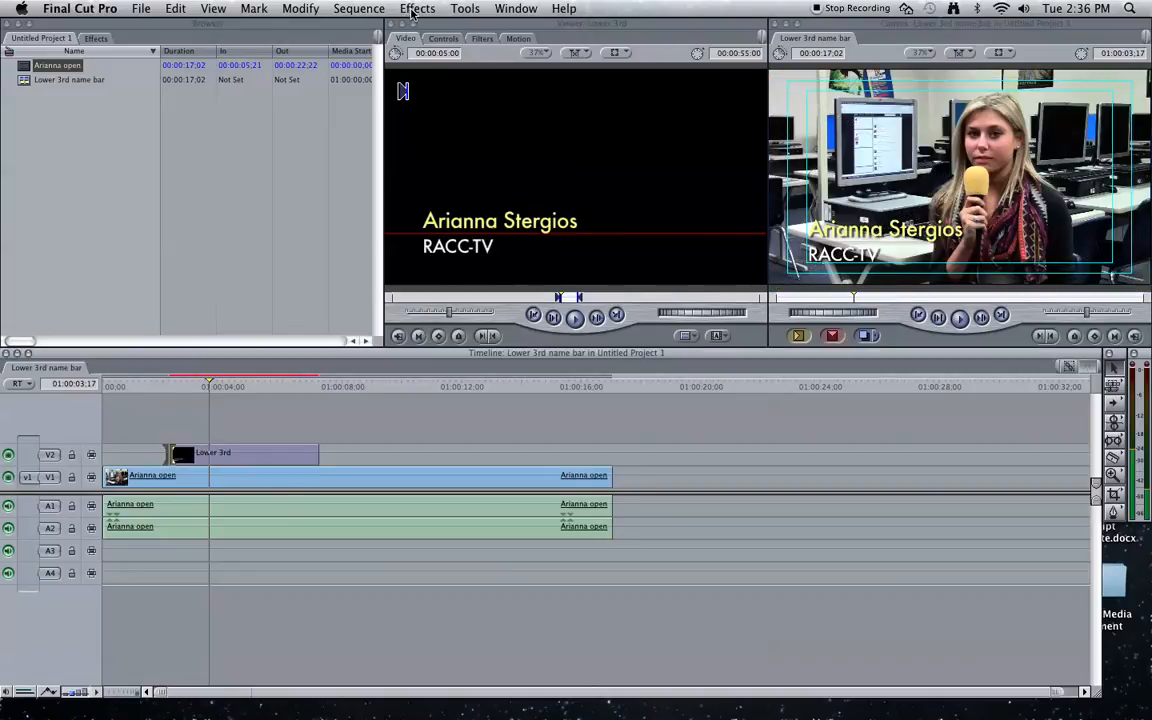
# - Add a Cross Dissolve to the title's start and shorten it to 15 frames
pyautogui.click(417, 9)
pyautogui.moveTo(540, 55)
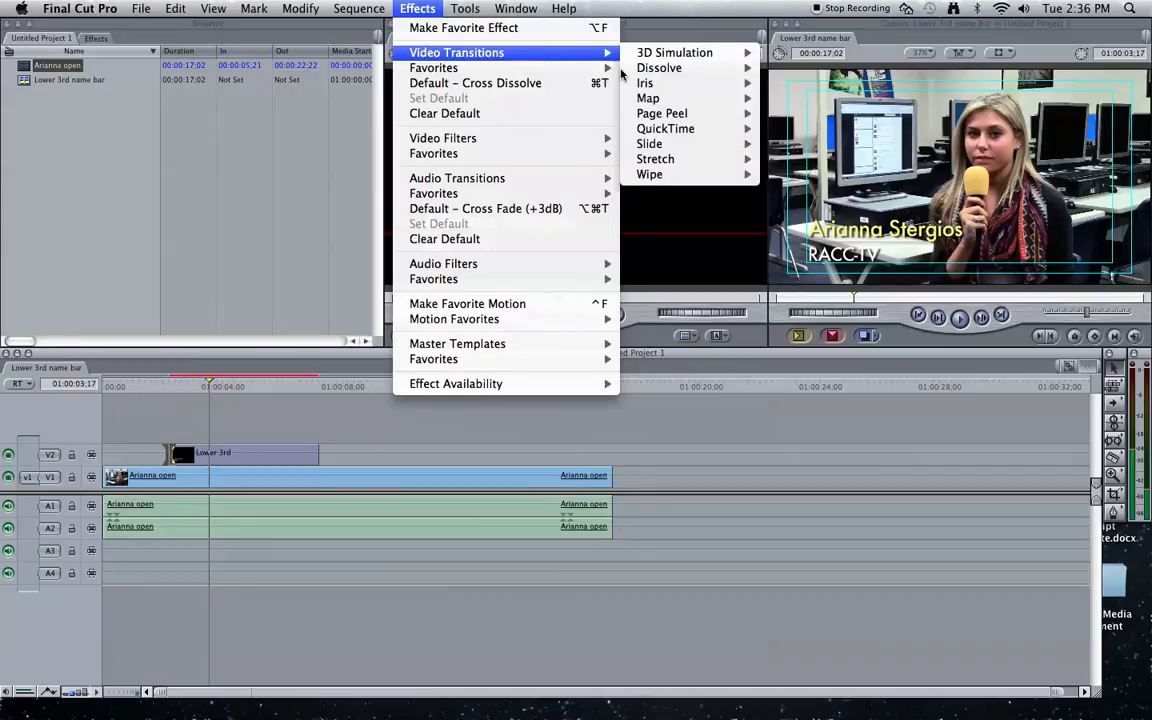
pyautogui.moveTo(660, 68)
pyautogui.click(800, 95)
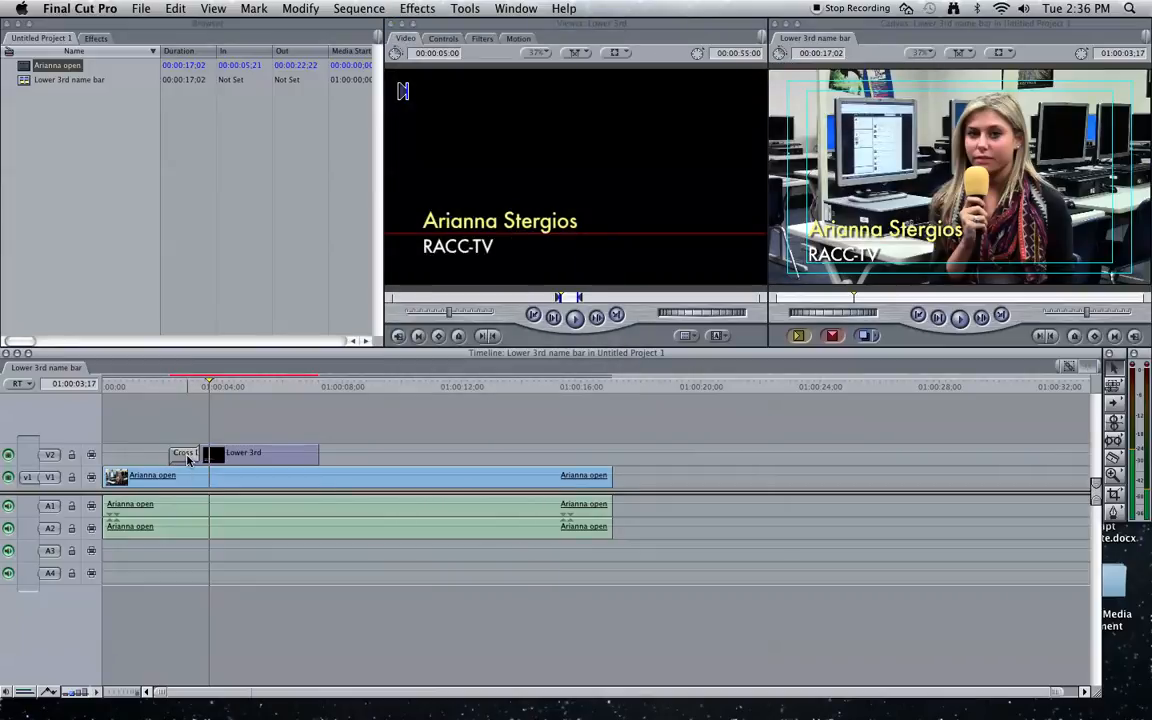
pyautogui.doubleClick(186, 455)
pyautogui.click(462, 55)
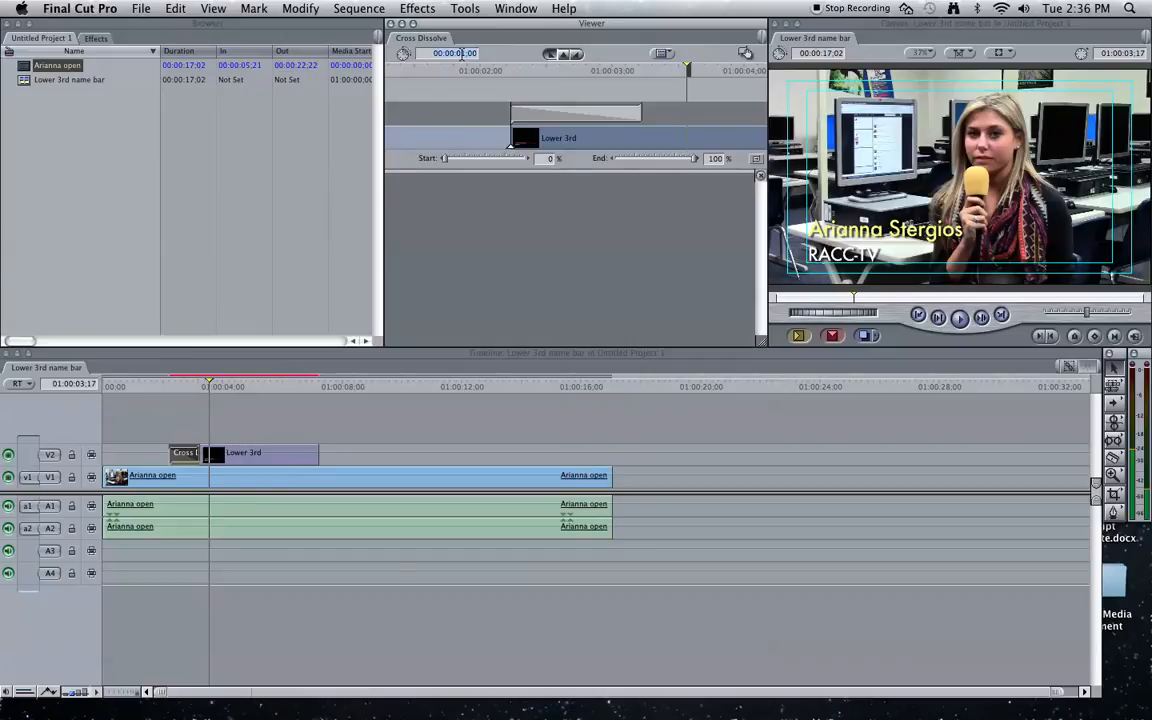
pyautogui.write('15')
pyautogui.press('Return')
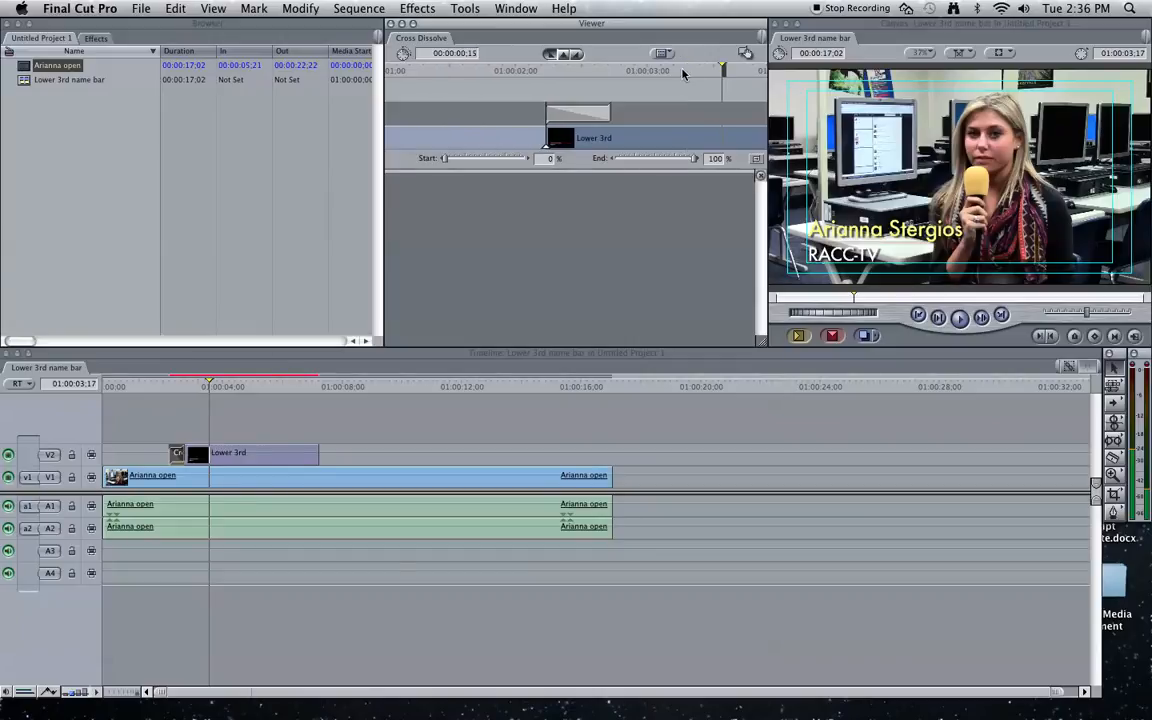
# - Add a Cross Dissolve to the title's end and render the sequence
pyautogui.moveTo(746, 55); pyautogui.dragTo(314, 454)
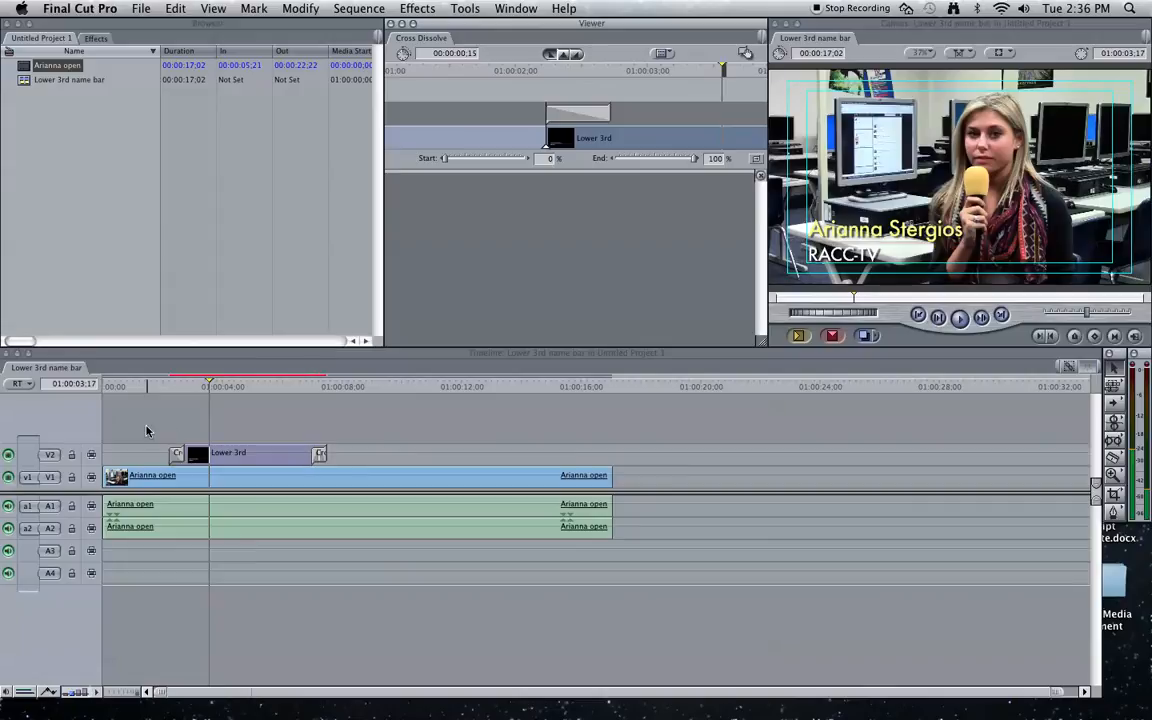
pyautogui.click(329, 478)
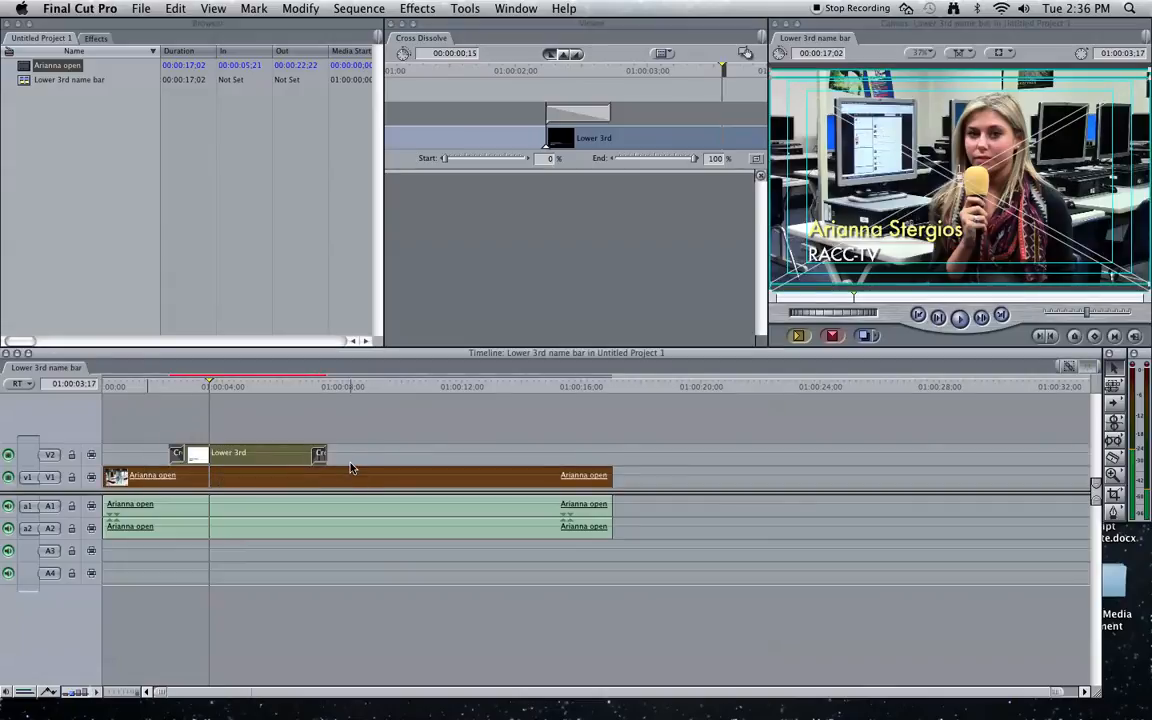
pyautogui.press('super+r')
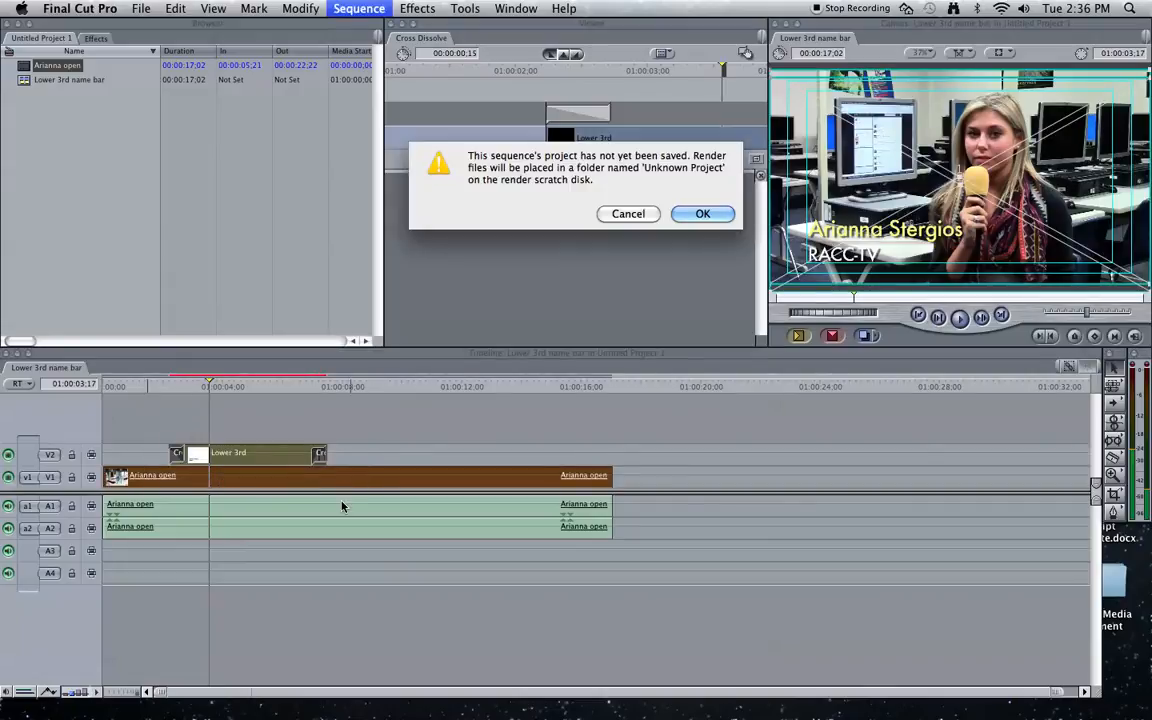
# - Confirm the unsaved-project render warning and play the rendered sequence past the title
pyautogui.click(702, 214)
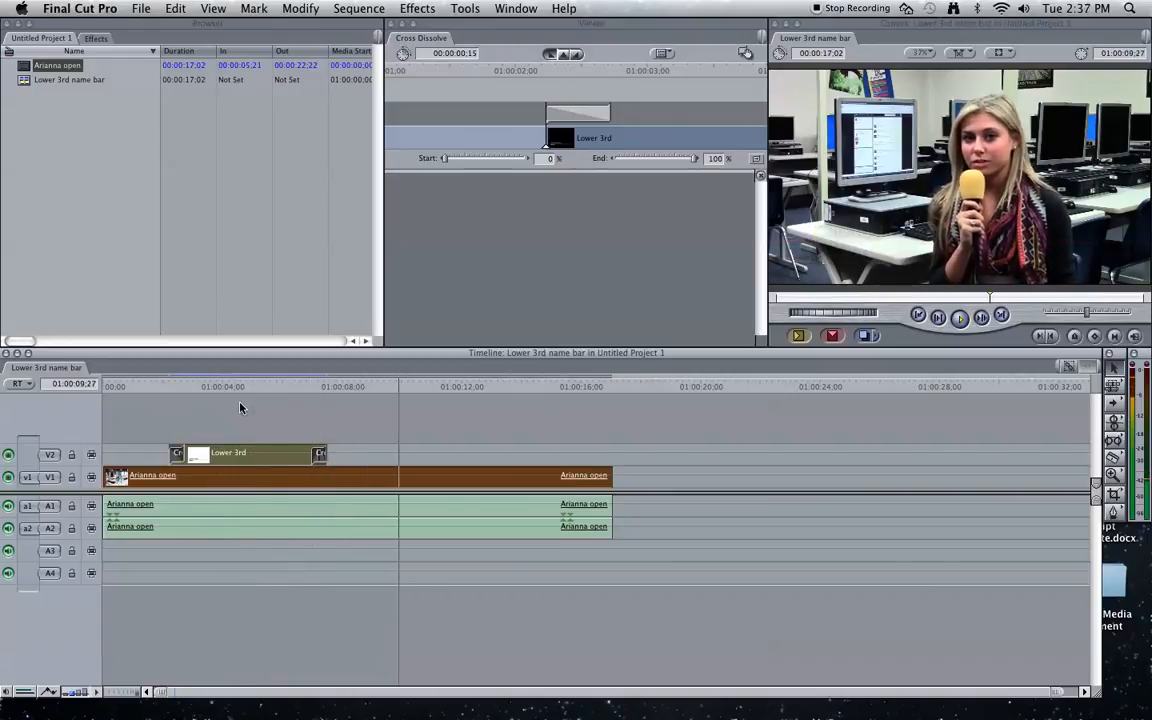
pyautogui.press('space')
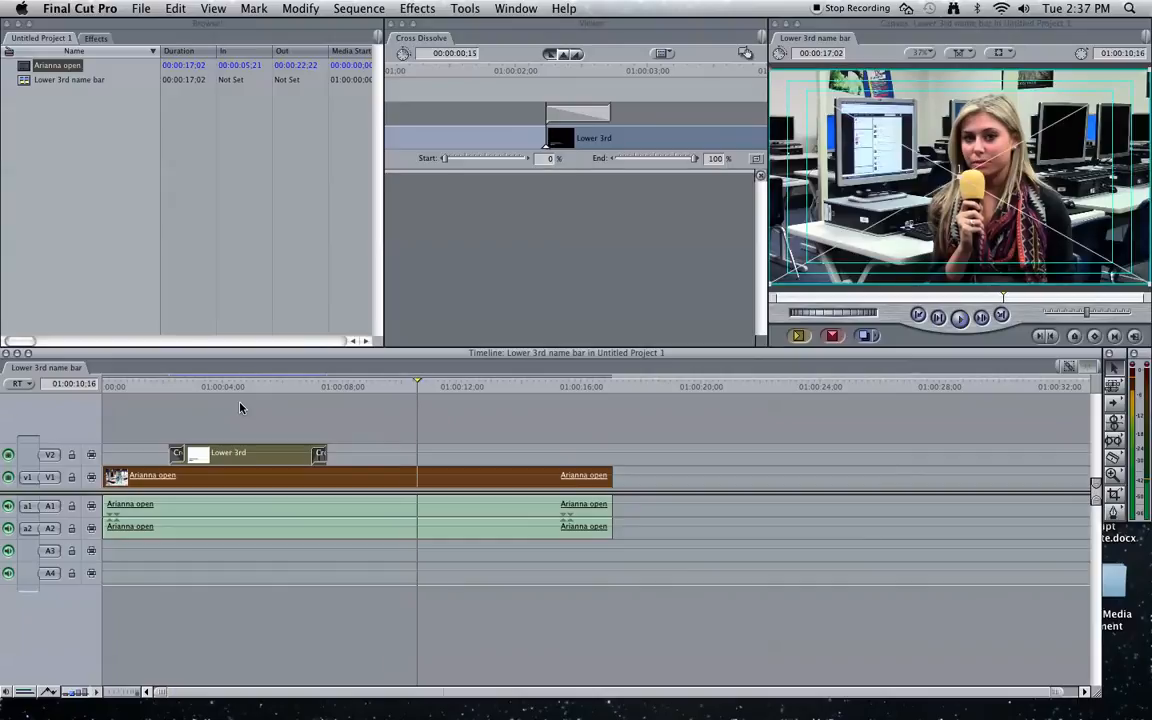